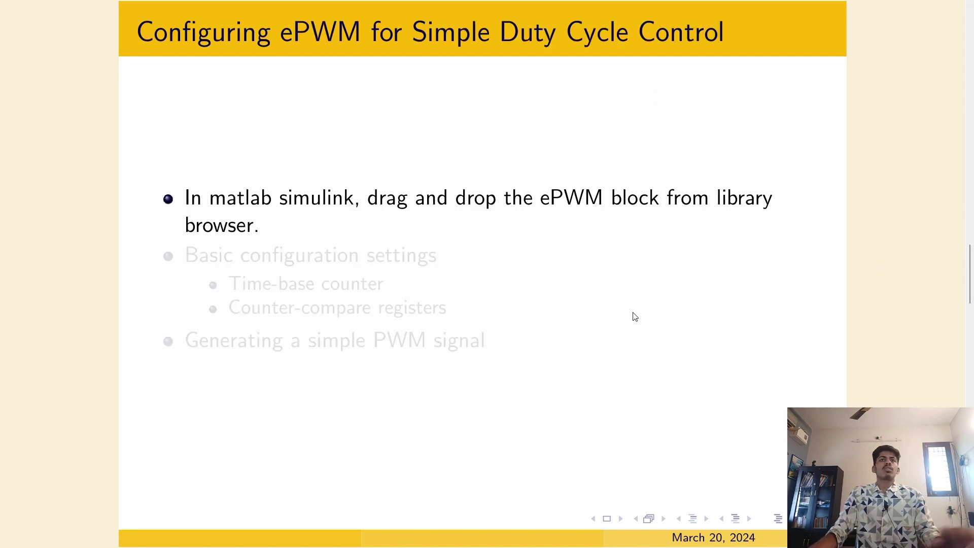
Leave the ePWM duty-cycle slide and bring the MATLAB R2023b window to the front.
{"action": "key", "text": "alt+Tab"}
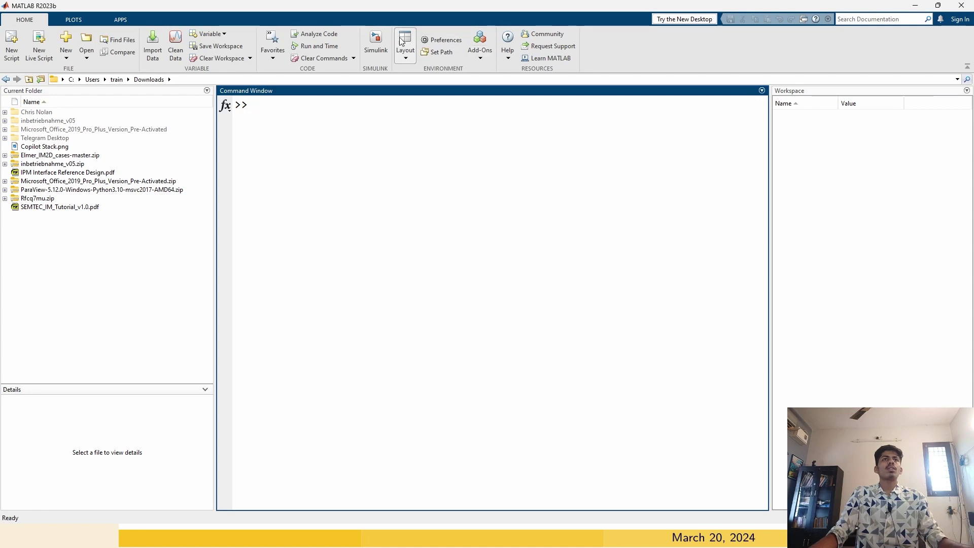
Create a new blank Simulink model from the start page and maximize its window.
{"action": "left_click", "coordinate": [376, 40]}
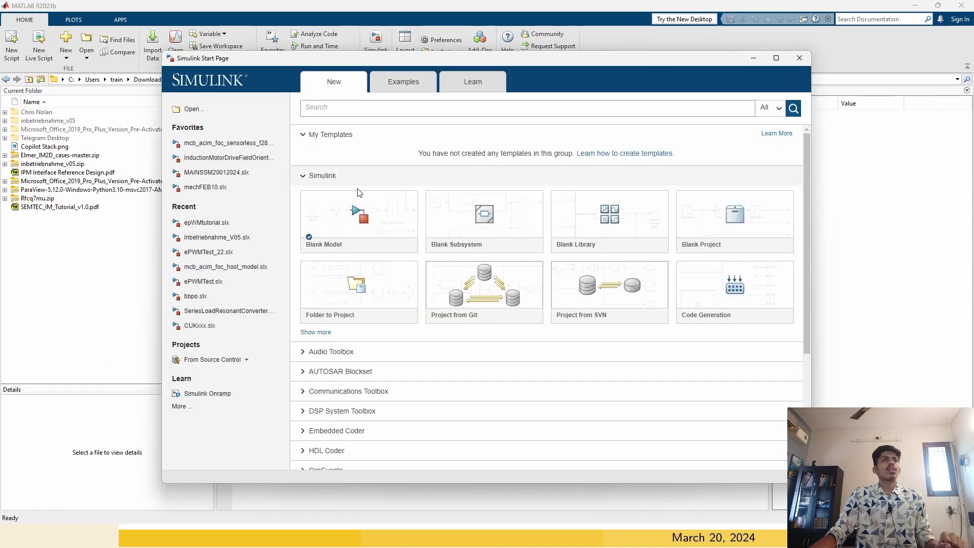
{"action": "left_click", "coordinate": [370, 222]}
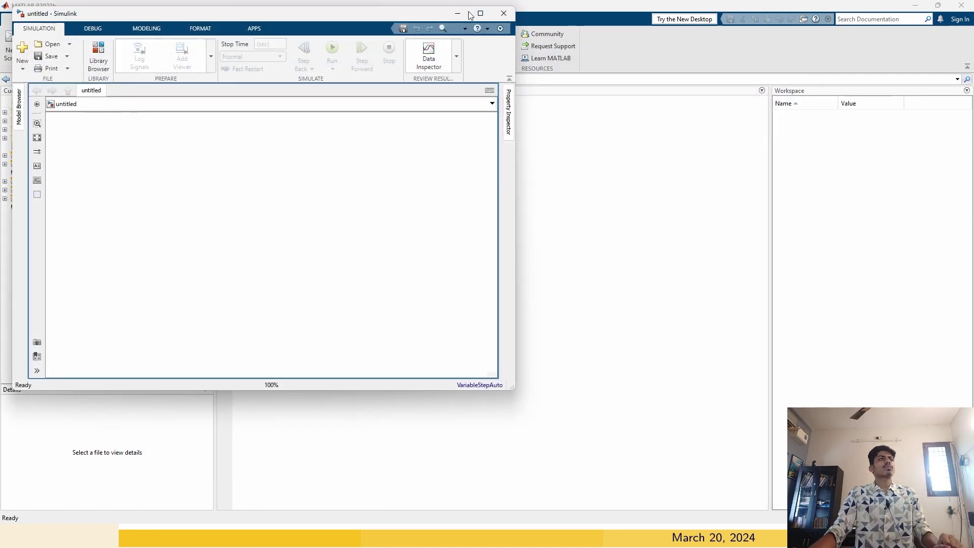
{"action": "left_click", "coordinate": [481, 13]}
Save the model as epwmTutorial in a new 'tutorial' folder on drive E:.
{"action": "key", "text": "ctrl+s"}
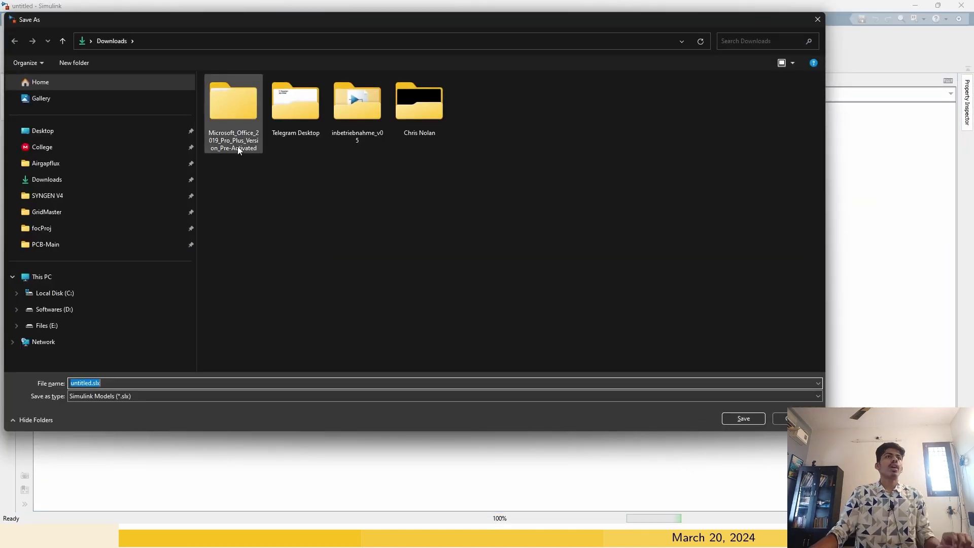
{"action": "left_click", "coordinate": [99, 323]}
{"action": "left_click", "coordinate": [308, 115]}
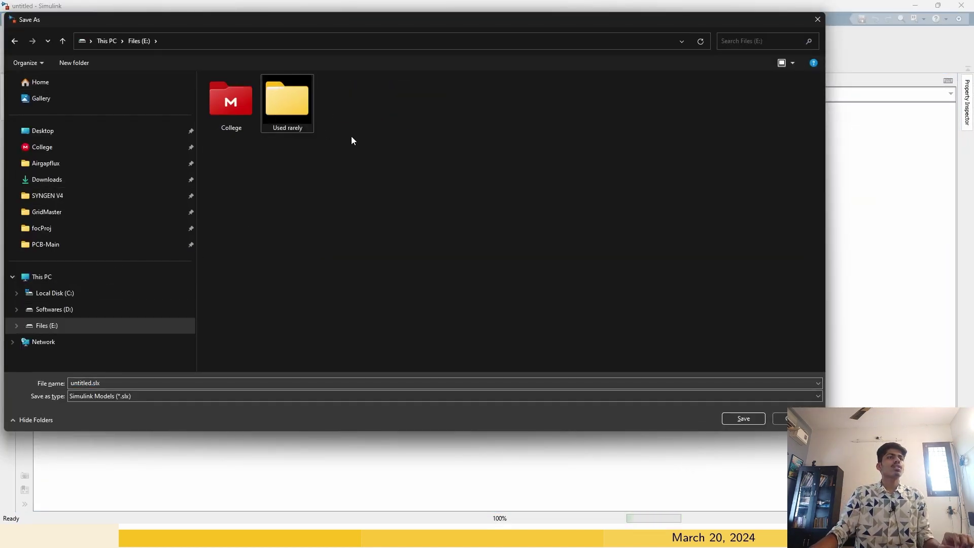
{"action": "key", "text": "ctrl+shift+n"}
{"action": "type", "text": "tutorial"}
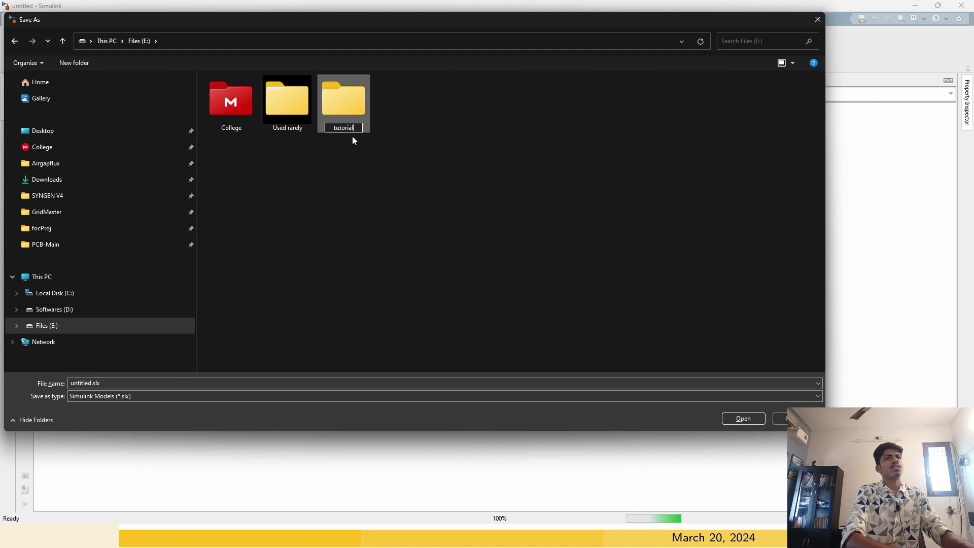
{"action": "key", "text": "Return"}
{"action": "key", "text": "Return"}
{"action": "left_click", "coordinate": [121, 383]}
{"action": "type", "text": "epwmTutorial"}
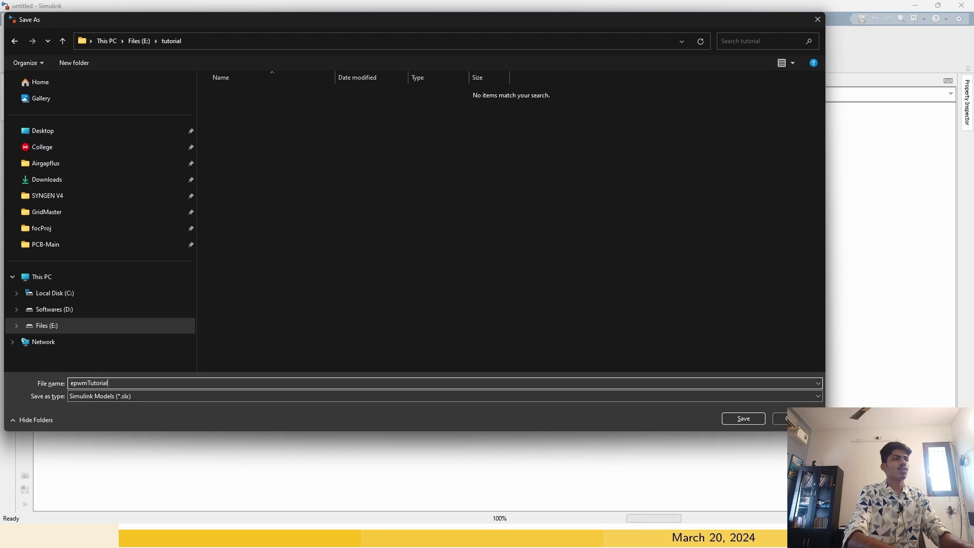
{"action": "key", "text": "Return"}
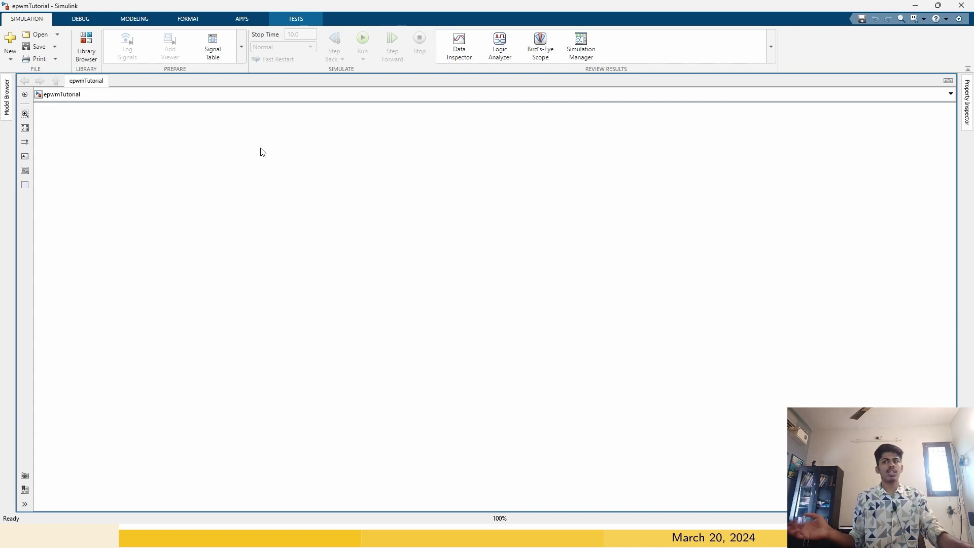
In Model Settings' Hardware Implementation pane, choose TI Delfino F28379D LaunchPad as the hardware board.
{"action": "left_click", "coordinate": [152, 21]}
{"action": "left_click", "coordinate": [270, 43]}
{"action": "left_click_drag", "start_coordinate": [284, 44], "coordinate": [439, 61]}
{"action": "double_click", "coordinate": [438, 62]}
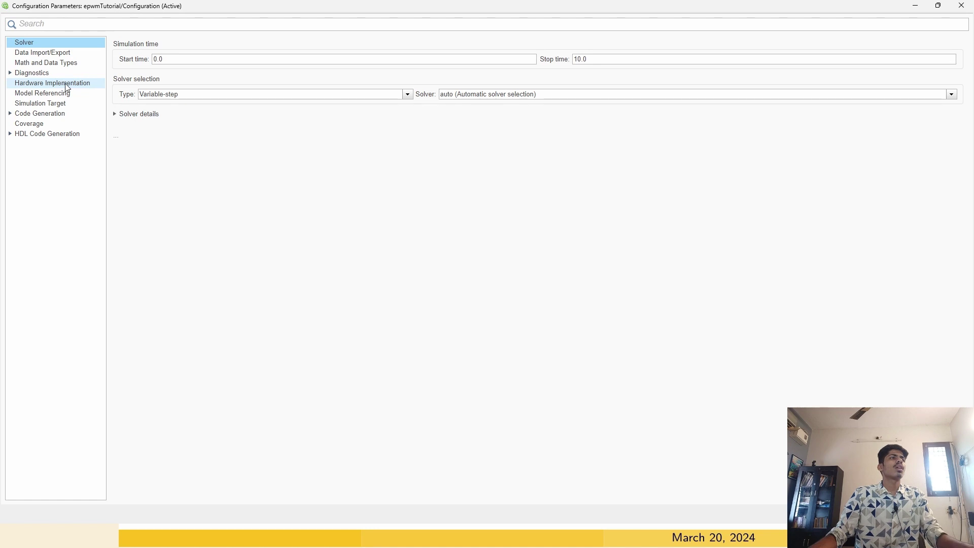
{"action": "left_click", "coordinate": [75, 86]}
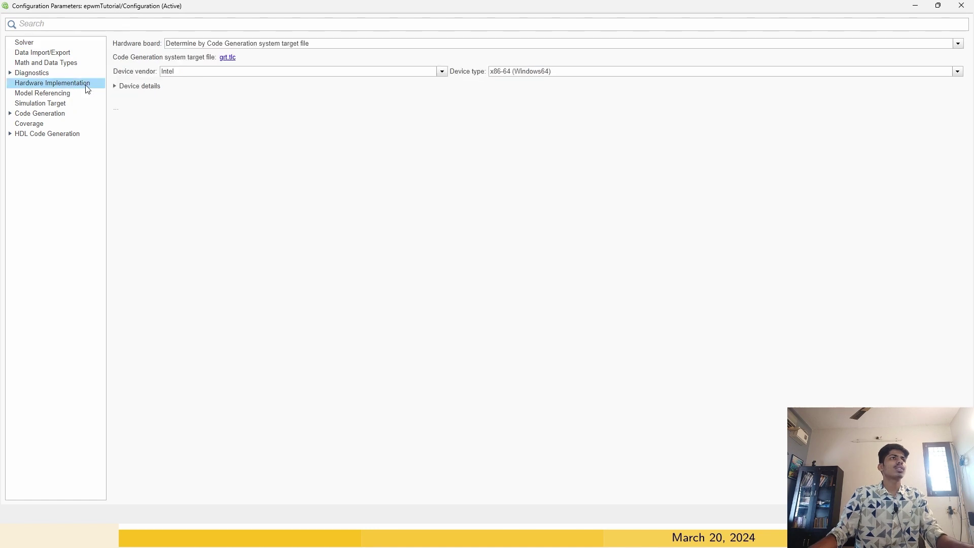
{"action": "left_click", "coordinate": [229, 44]}
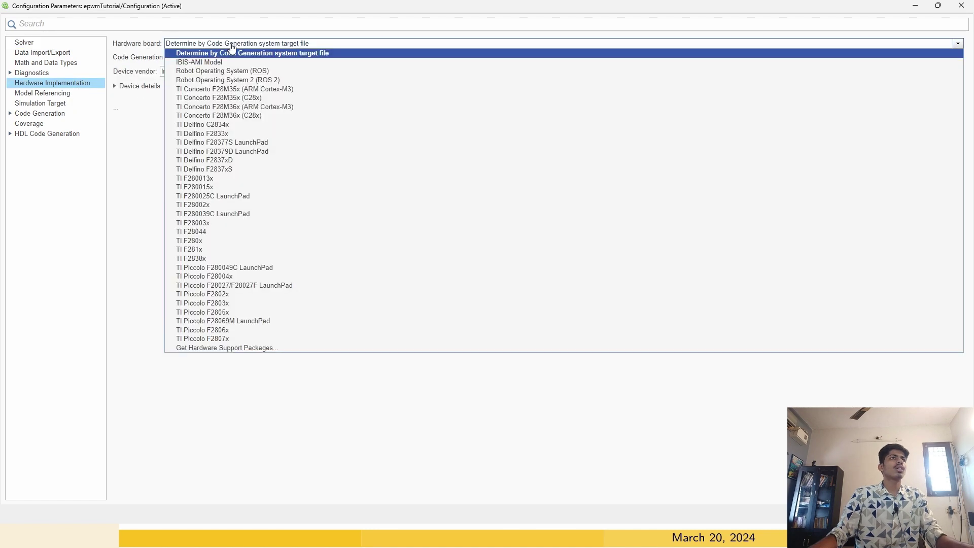
{"action": "left_click", "coordinate": [225, 151]}
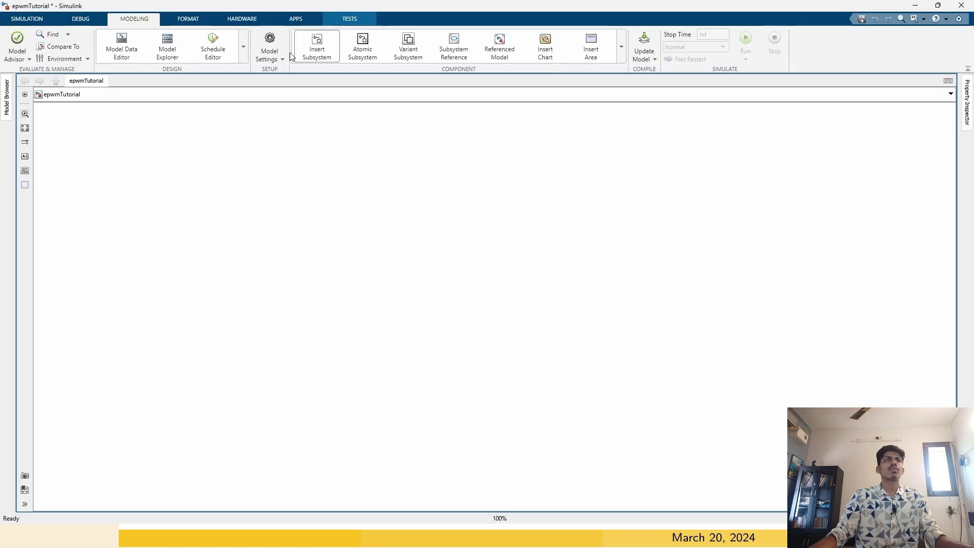
{"action": "left_click", "coordinate": [246, 20]}
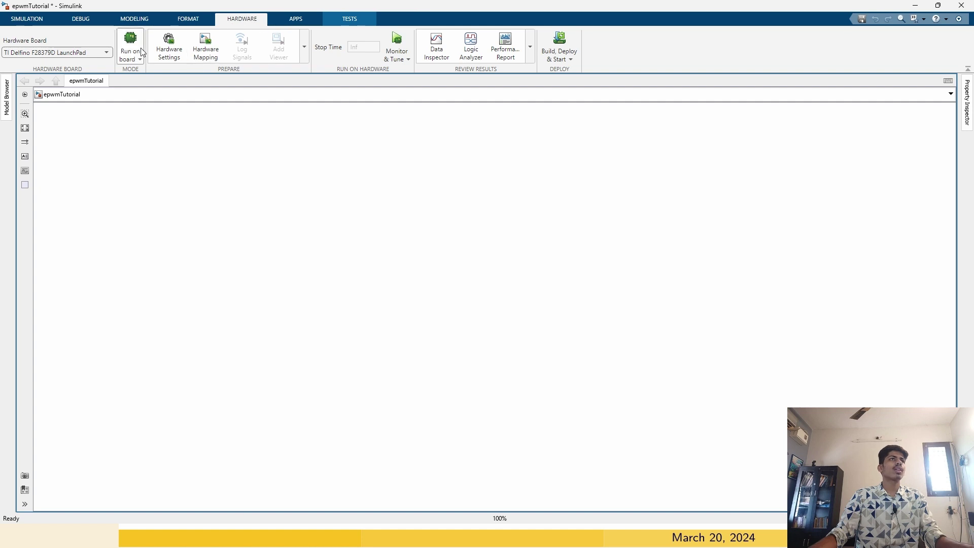
{"action": "left_click", "coordinate": [168, 44]}
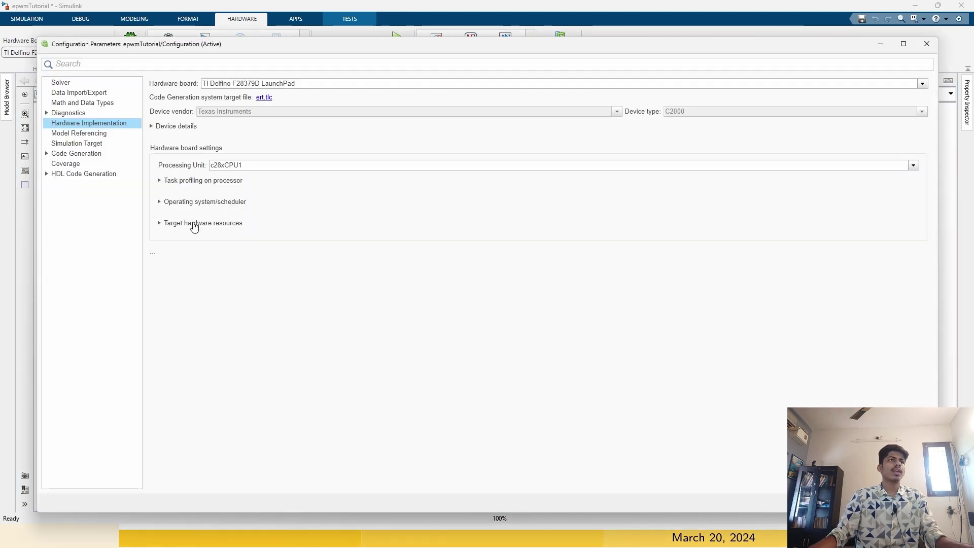
{"action": "left_click", "coordinate": [194, 223]}
{"action": "scroll", "coordinate": [173, 240], "scroll_direction": "down", "scroll_amount": 5}
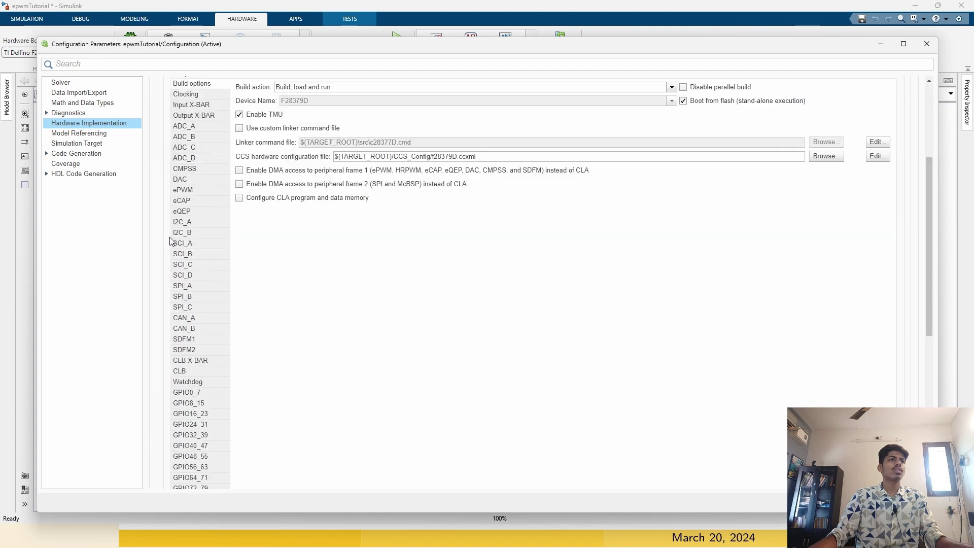
{"action": "scroll", "coordinate": [172, 305], "scroll_direction": "down", "scroll_amount": 10}
{"action": "scroll", "coordinate": [165, 365], "scroll_direction": "up", "scroll_amount": 15}
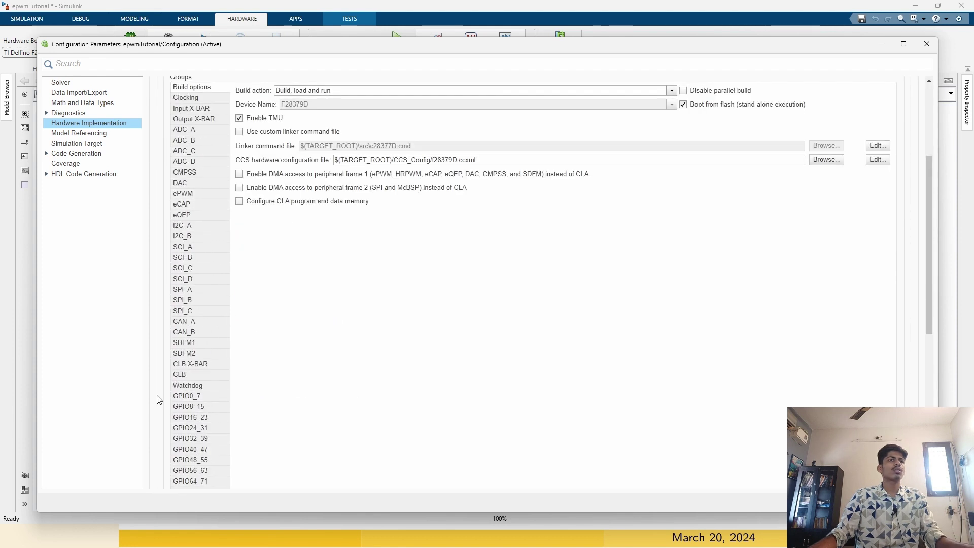
{"action": "scroll", "coordinate": [197, 223], "scroll_direction": "up", "scroll_amount": 3}
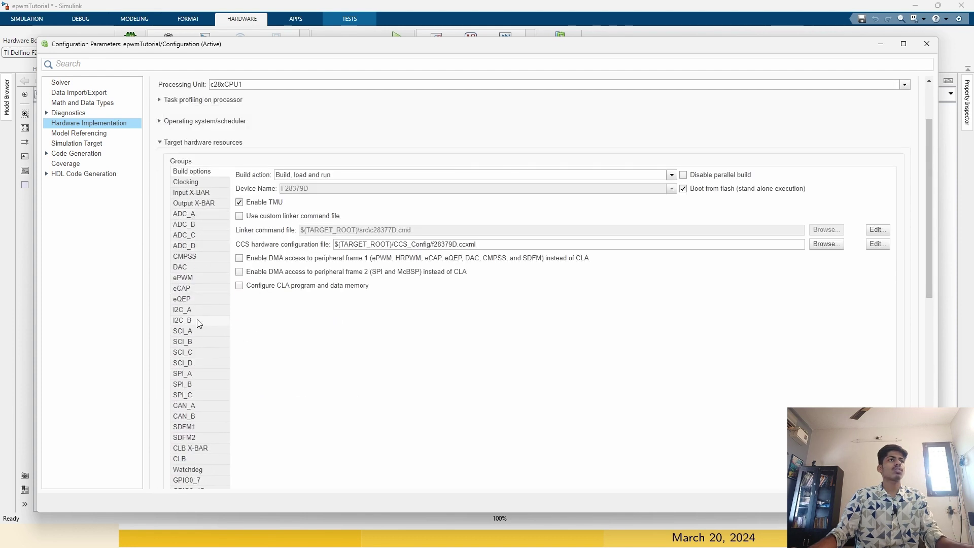
{"action": "left_click", "coordinate": [214, 283]}
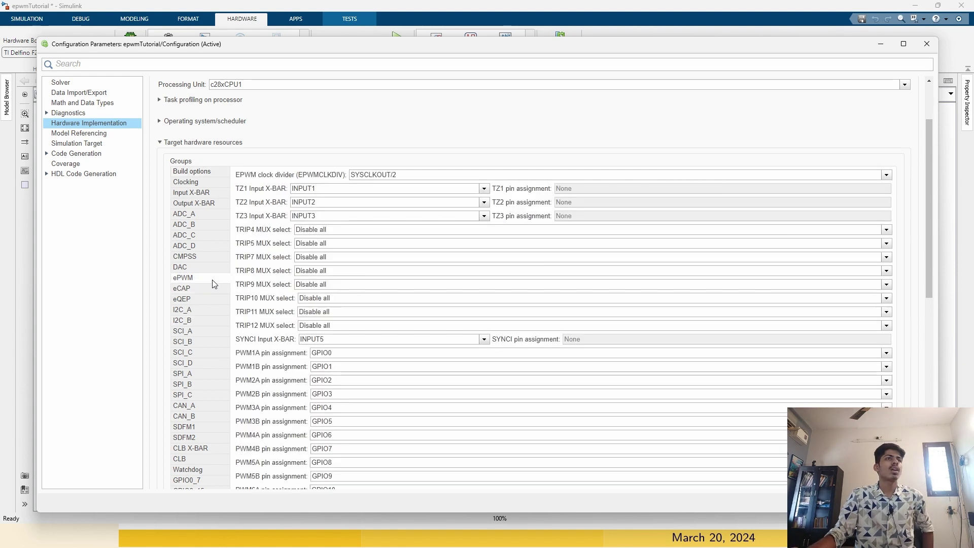
{"action": "scroll", "coordinate": [243, 257], "scroll_direction": "down", "scroll_amount": 2}
{"action": "scroll", "coordinate": [289, 276], "scroll_direction": "down", "scroll_amount": 4}
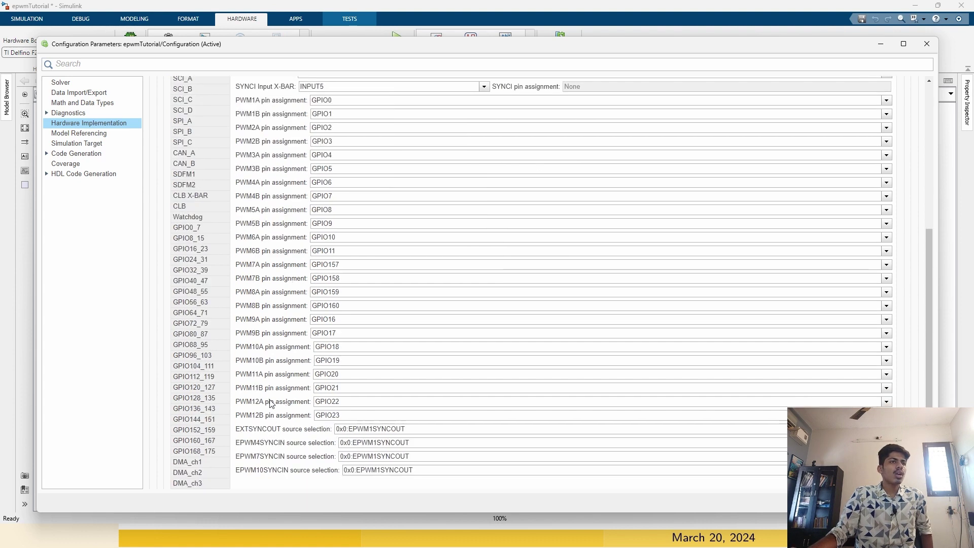
{"action": "scroll", "coordinate": [256, 300], "scroll_direction": "up", "scroll_amount": 2}
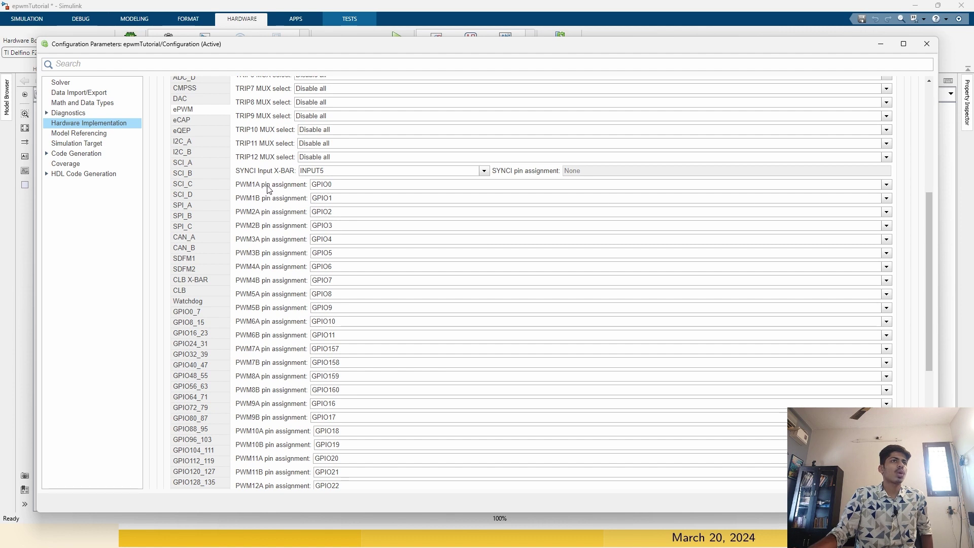
{"action": "left_click", "coordinate": [354, 185]}
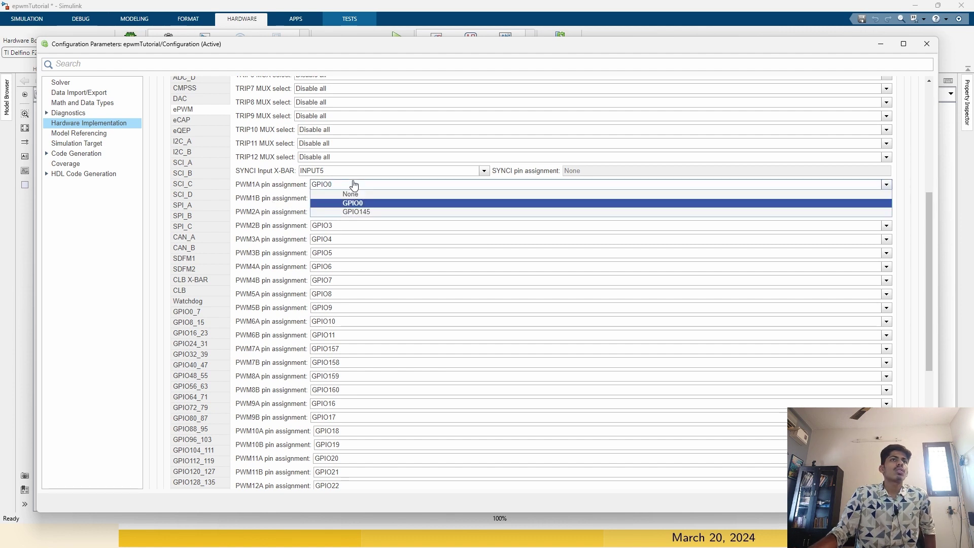
{"action": "left_click", "coordinate": [354, 185]}
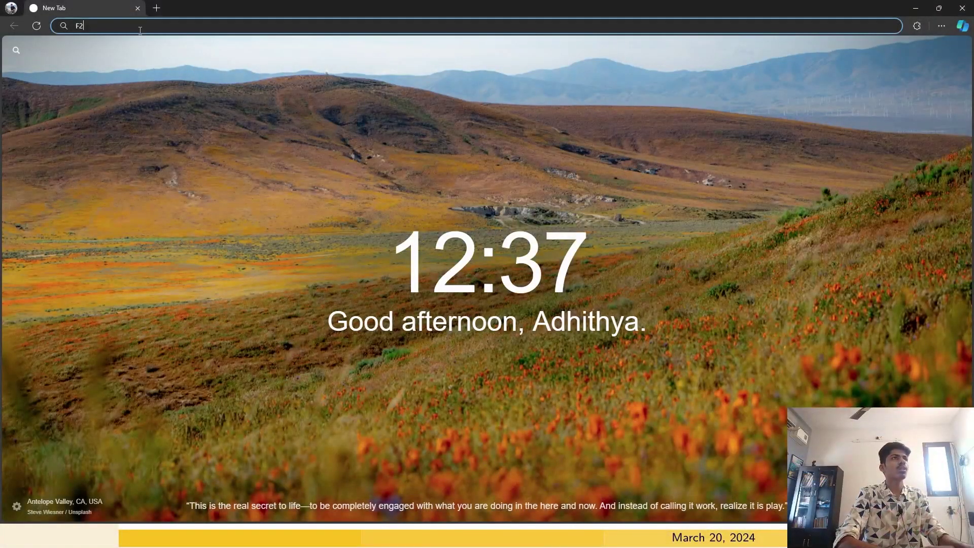
Search Bing for 'F28379D launchpad' and open the LAUNCHXL-F28379D product page.
{"action": "type", "text": "F2879"}
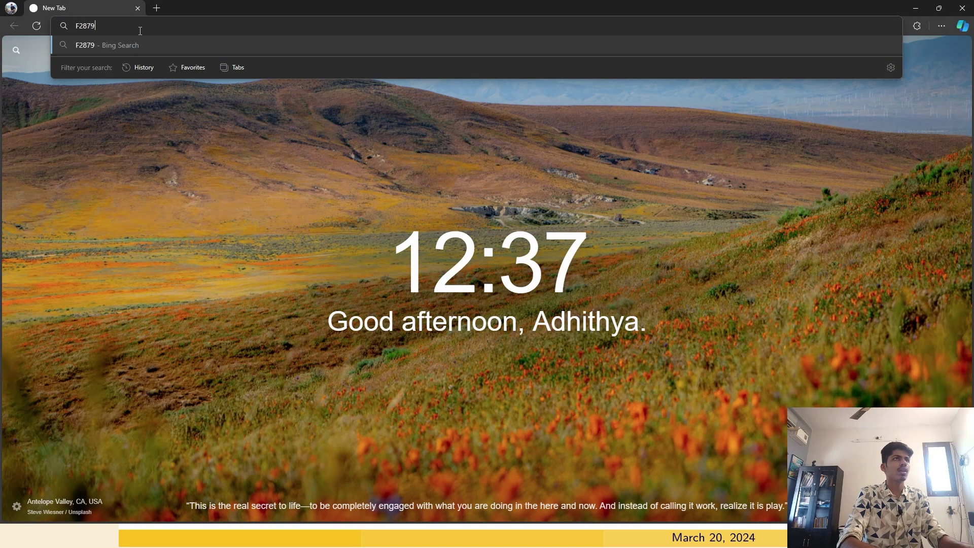
{"action": "key", "text": "BackSpace"}
{"action": "key", "text": "BackSpace"}
{"action": "type", "text": "379D launchpad"}
{"action": "key", "text": "Return"}
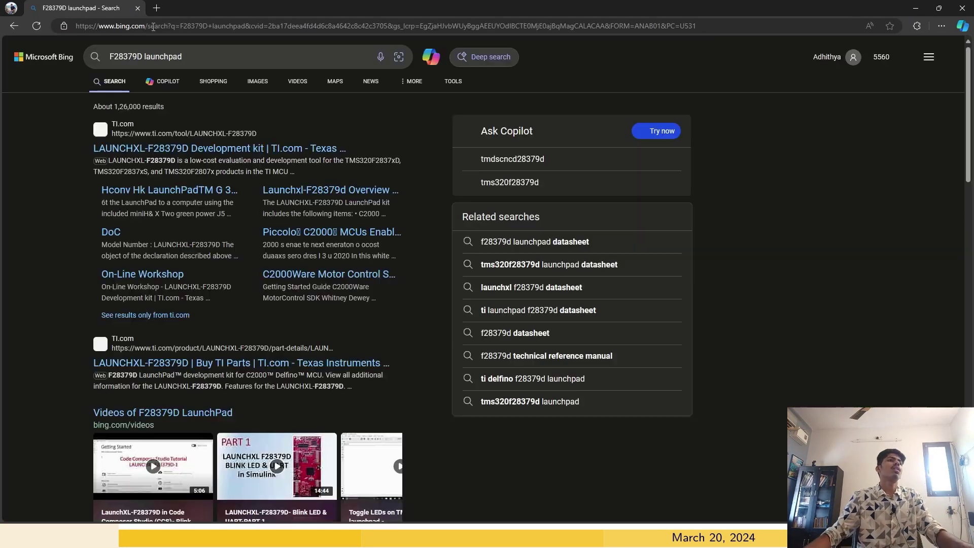
{"action": "left_click", "coordinate": [191, 149]}
Scroll the TI product page down to its Technical documentation section.
{"action": "left_click", "coordinate": [72, 8]}
{"action": "left_click", "coordinate": [202, 8]}
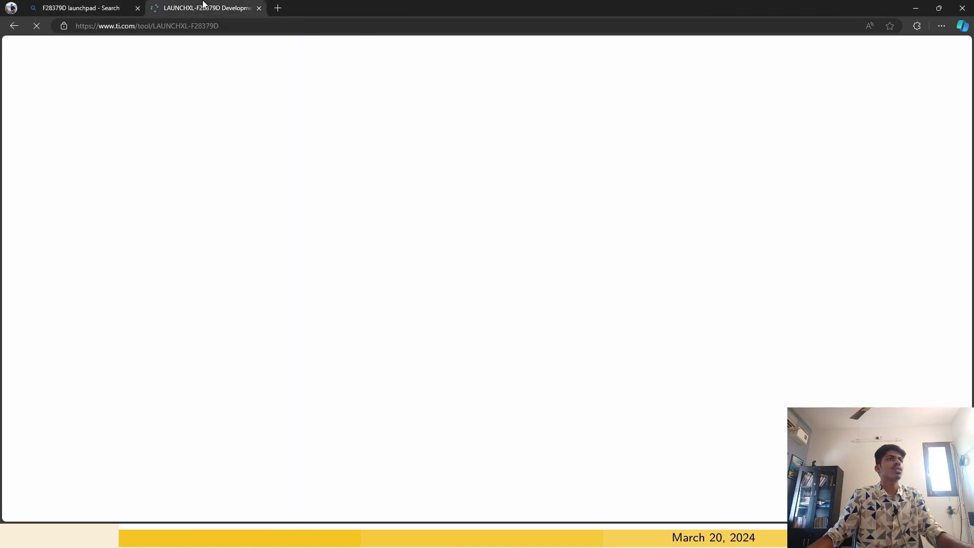
{"action": "scroll", "coordinate": [282, 302], "scroll_direction": "down", "scroll_amount": 12}
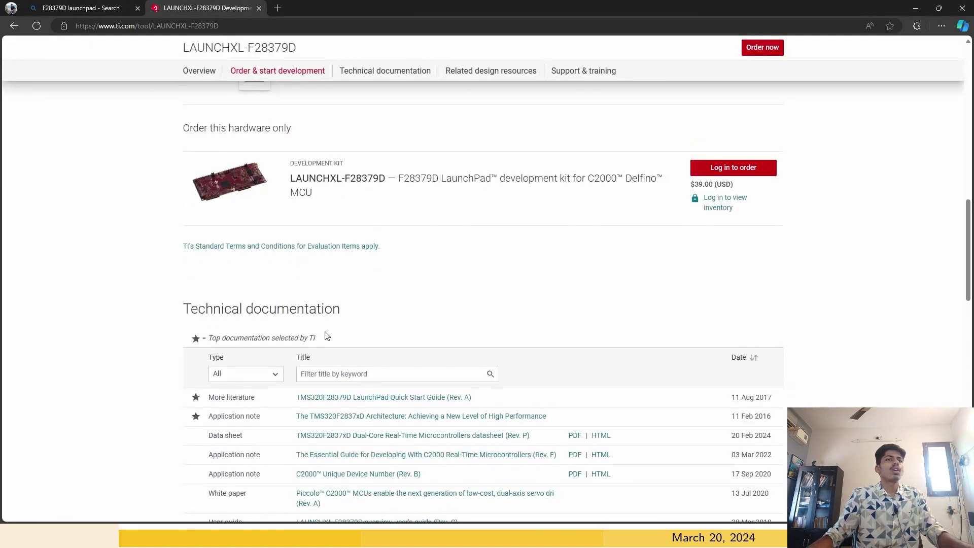
{"action": "scroll", "coordinate": [282, 302], "scroll_direction": "down", "scroll_amount": 2}
{"action": "triple_click", "coordinate": [311, 188]}
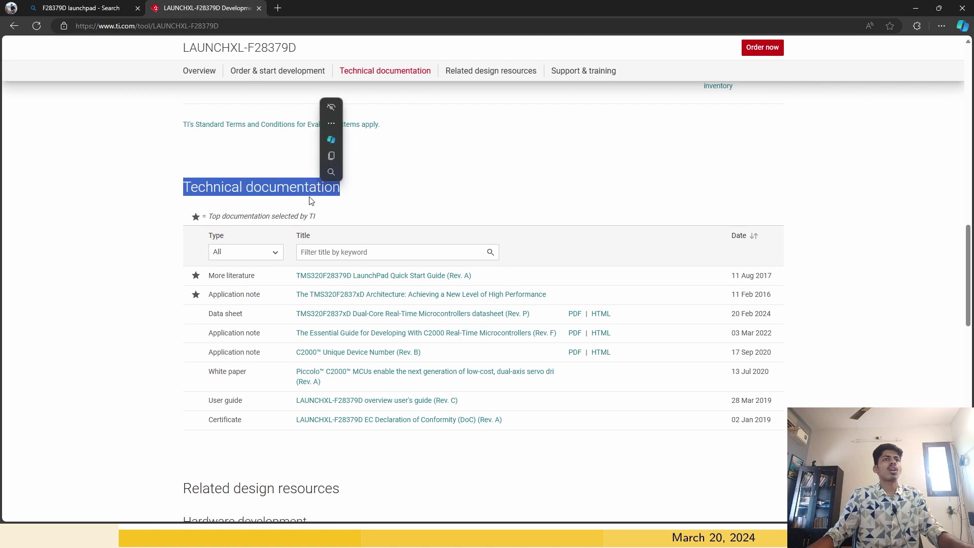
{"action": "left_click", "coordinate": [94, 244]}
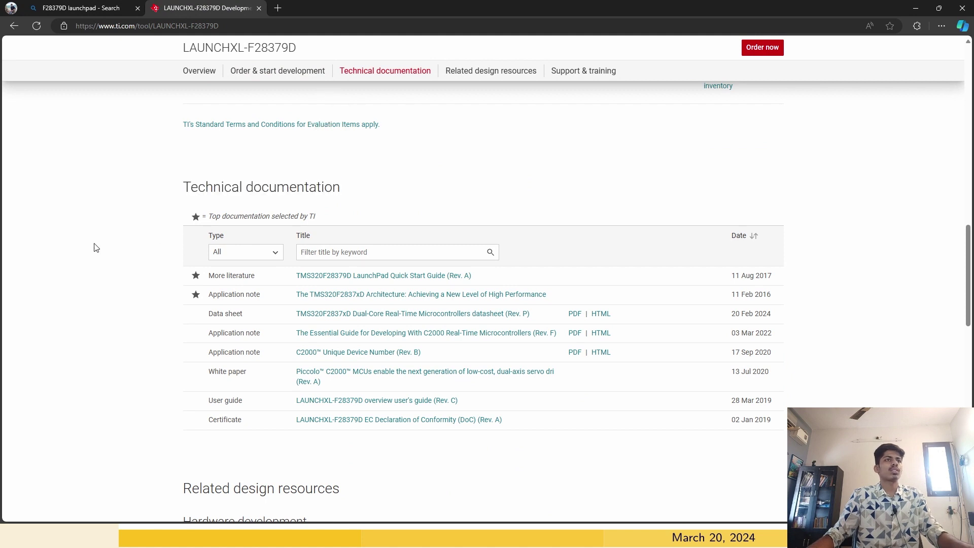
Open the TMS320F28379D LaunchPad Quick Start Guide PDF at its BoosterPack pin map.
{"action": "left_click", "coordinate": [414, 276]}
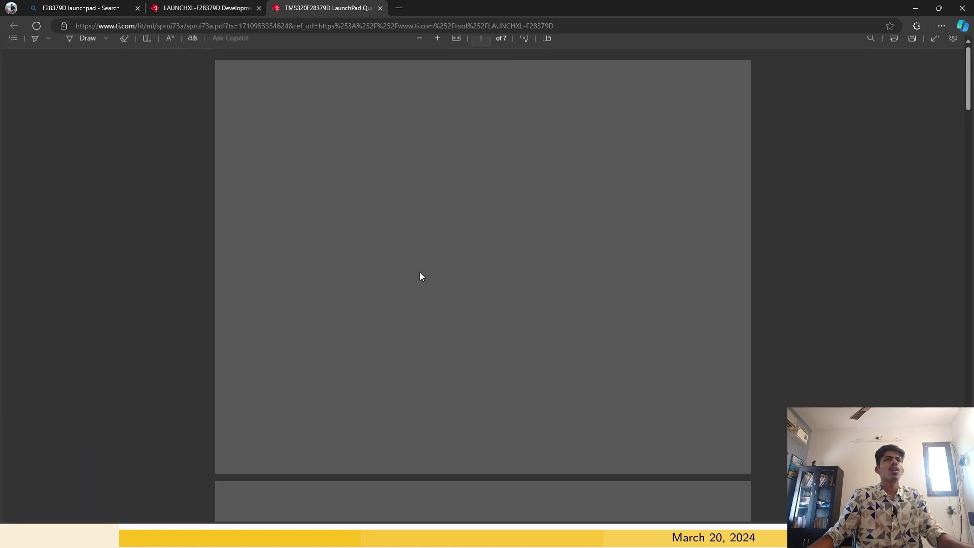
{"action": "scroll", "coordinate": [327, 325], "scroll_direction": "up", "scroll_amount": 3}
{"action": "scroll", "coordinate": [326, 325], "scroll_direction": "up", "scroll_amount": 3}
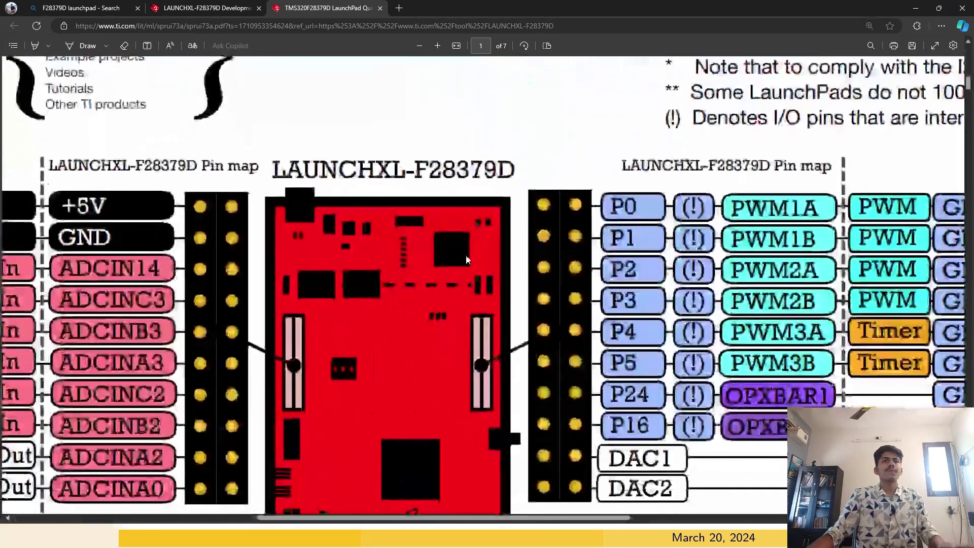
Highlight the PWM1A label next to pin P0 in the pin map.
{"action": "left_click_drag", "start_coordinate": [733, 208], "coordinate": [817, 209]}
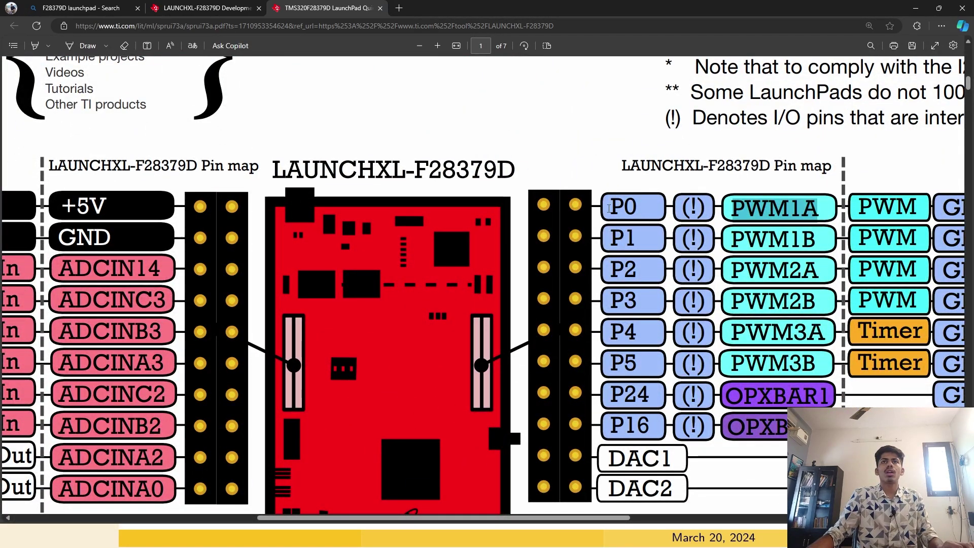
{"action": "left_click", "coordinate": [522, 324]}
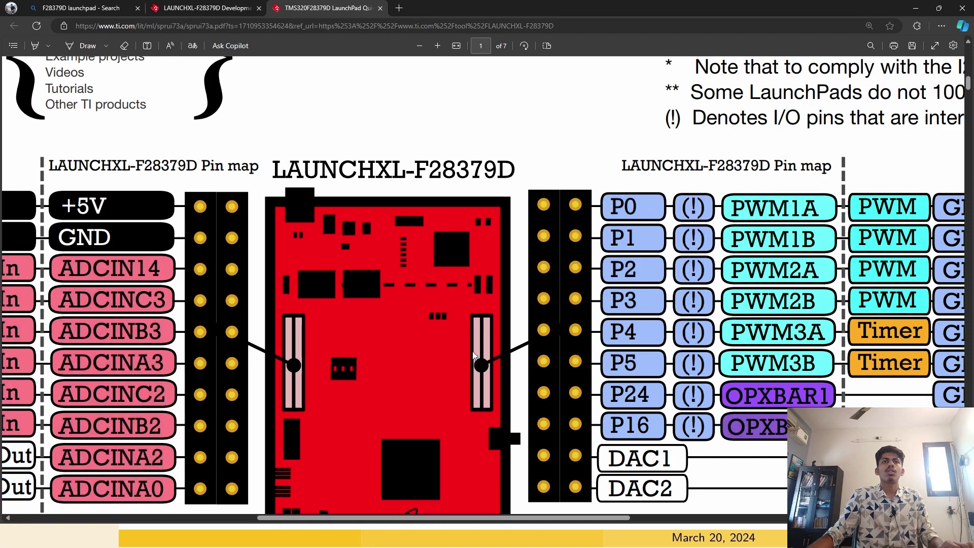
{"action": "scroll", "coordinate": [472, 353], "scroll_direction": "down", "scroll_amount": 3}
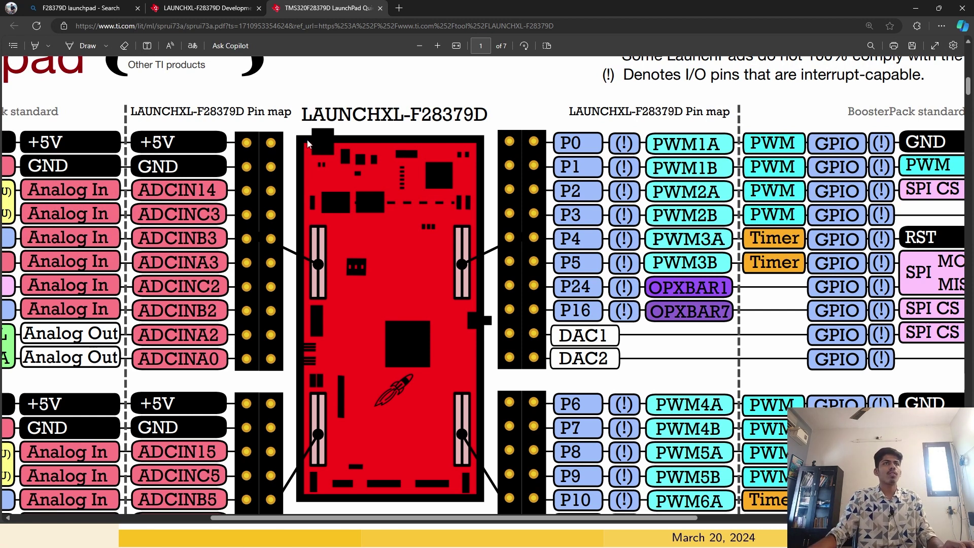
{"action": "left_click_drag", "start_coordinate": [680, 144], "coordinate": [720, 143]}
{"action": "left_click", "coordinate": [699, 144]}
{"action": "scroll", "coordinate": [712, 125], "scroll_direction": "down", "scroll_amount": 5}
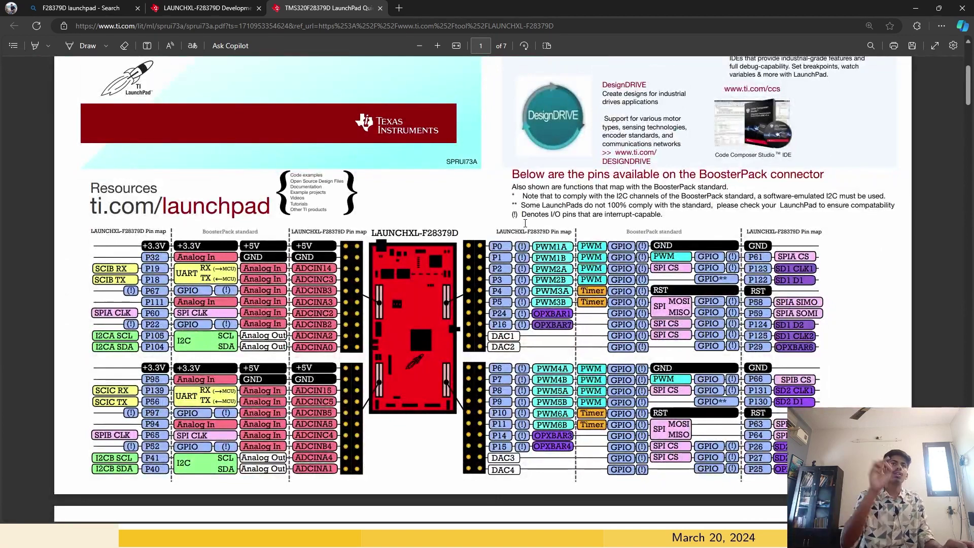
In the Library Browser, expand C2000 Microcontroller Blockset > F2837xD.
{"action": "scroll", "coordinate": [524, 223], "scroll_direction": "up", "scroll_amount": 5}
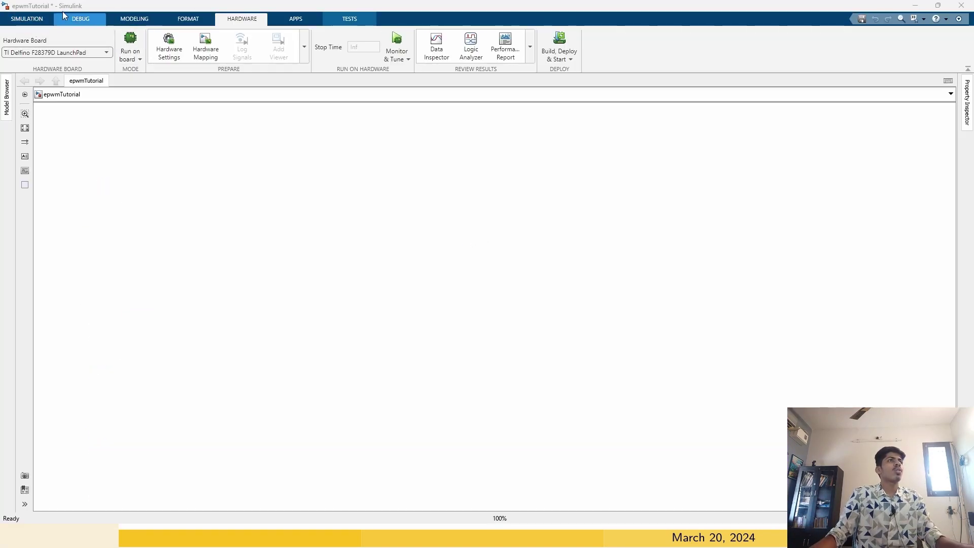
{"action": "left_click", "coordinate": [46, 18]}
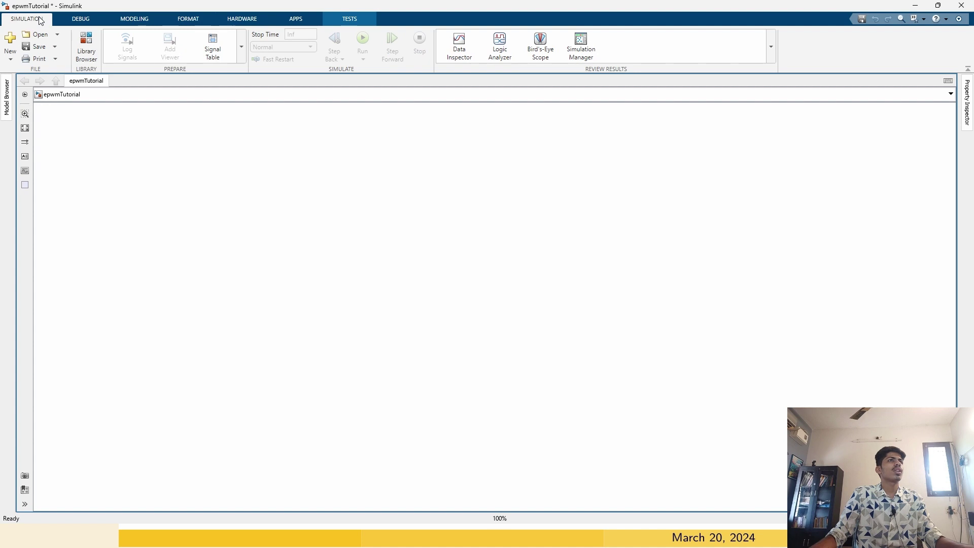
{"action": "left_click", "coordinate": [97, 42]}
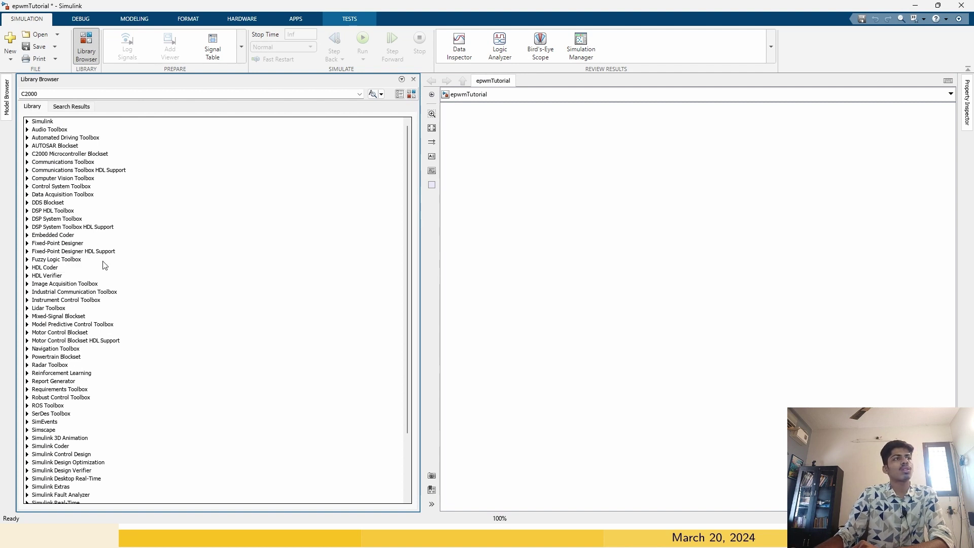
{"action": "scroll", "coordinate": [49, 309], "scroll_direction": "down", "scroll_amount": 3}
{"action": "scroll", "coordinate": [55, 263], "scroll_direction": "up", "scroll_amount": 3}
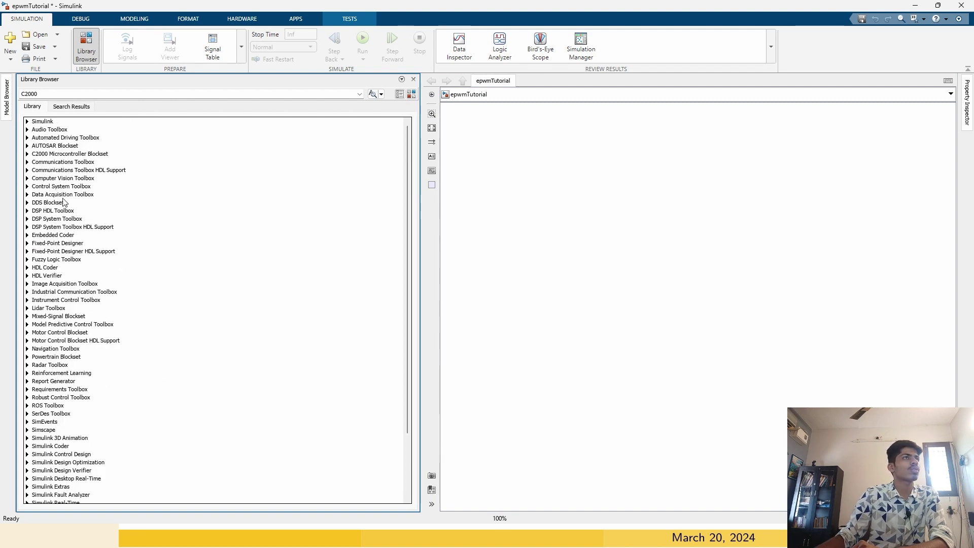
{"action": "left_click", "coordinate": [27, 154]}
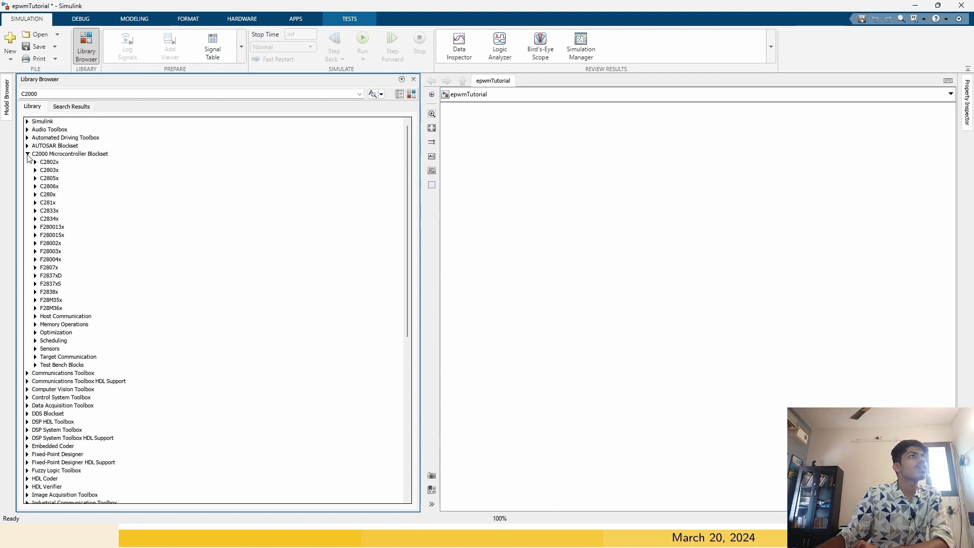
{"action": "left_click", "coordinate": [35, 276]}
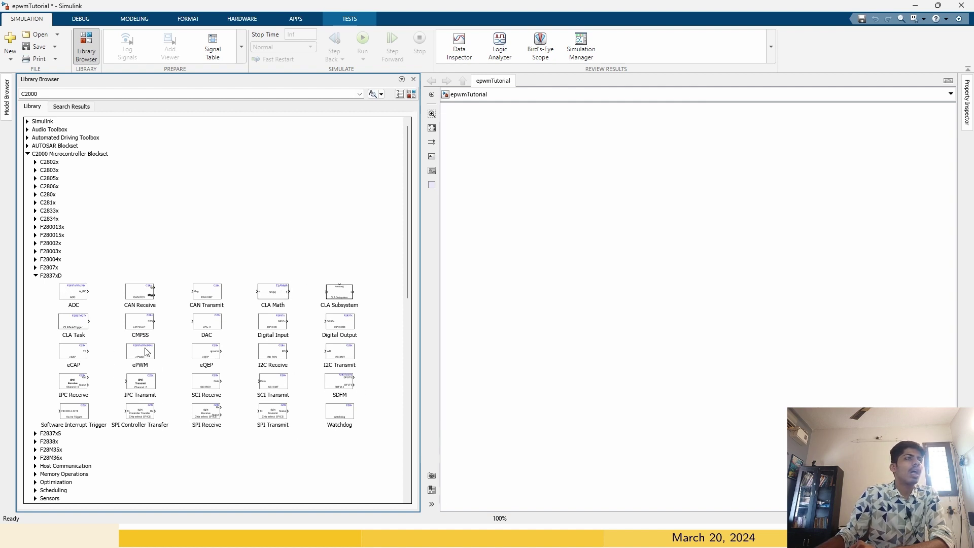
Drag the ePWM block onto the epwmTutorial canvas and position it to the right.
{"action": "left_click_drag", "start_coordinate": [149, 354], "coordinate": [775, 269]}
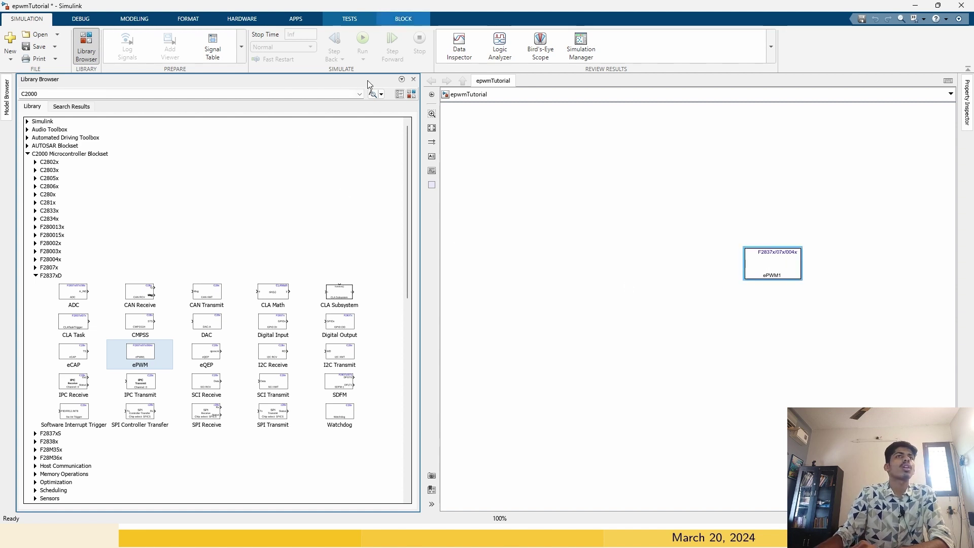
{"action": "left_click", "coordinate": [413, 80]}
{"action": "left_click_drag", "start_coordinate": [365, 269], "coordinate": [630, 235]}
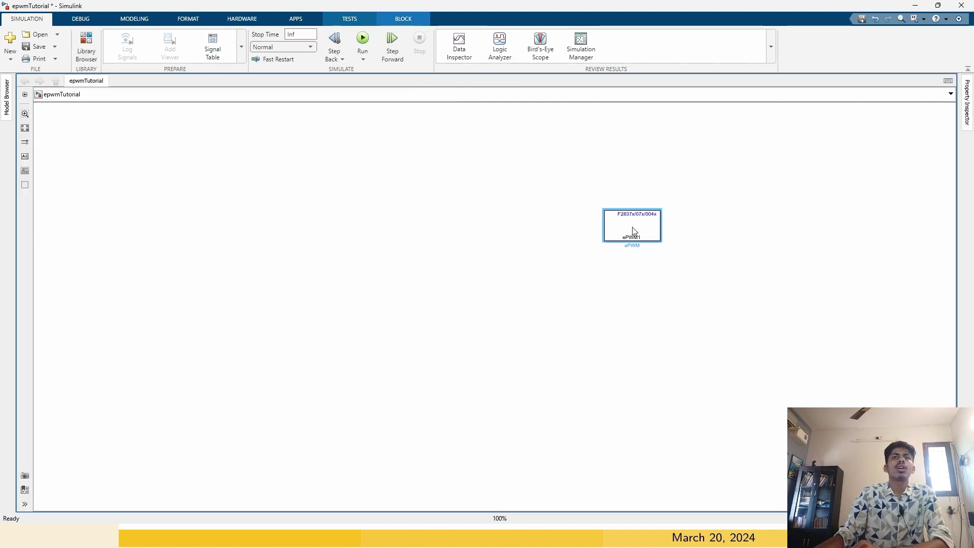
{"action": "scroll", "coordinate": [614, 232], "scroll_direction": "up", "scroll_amount": 3}
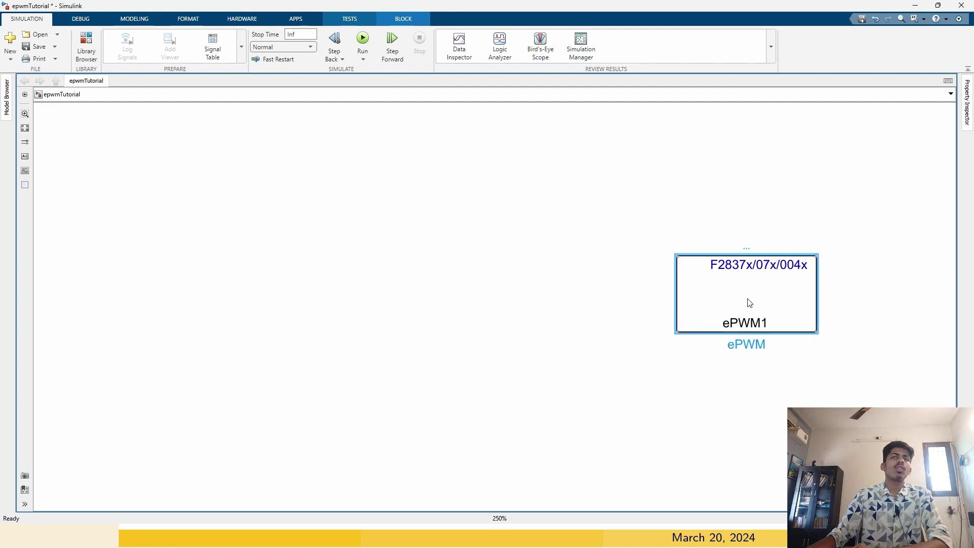
Inspect the ePWM1 block's CMPA value 32000 and Timer period 64000.
{"action": "double_click", "coordinate": [749, 303]}
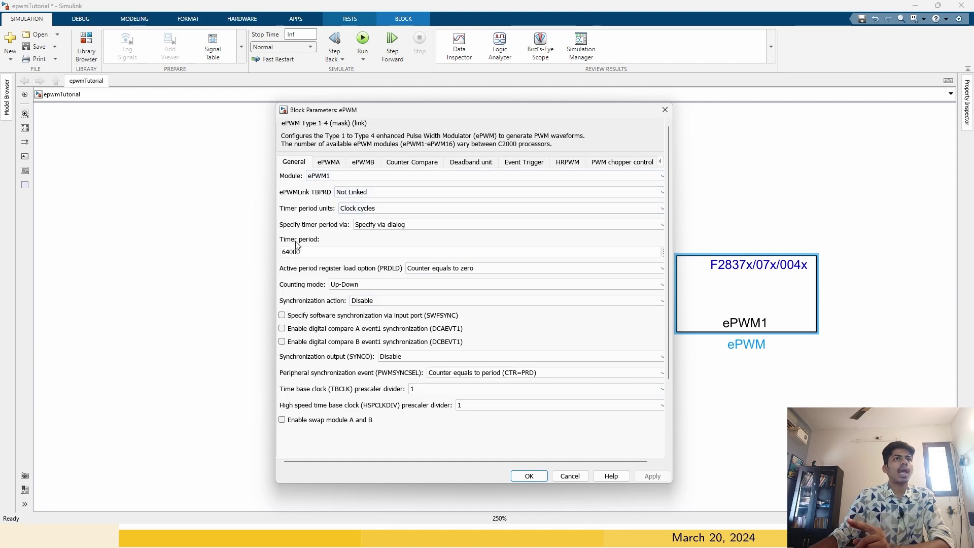
{"action": "left_click", "coordinate": [398, 167]}
{"action": "double_click", "coordinate": [291, 236]}
{"action": "left_click", "coordinate": [294, 162]}
{"action": "double_click", "coordinate": [310, 249]}
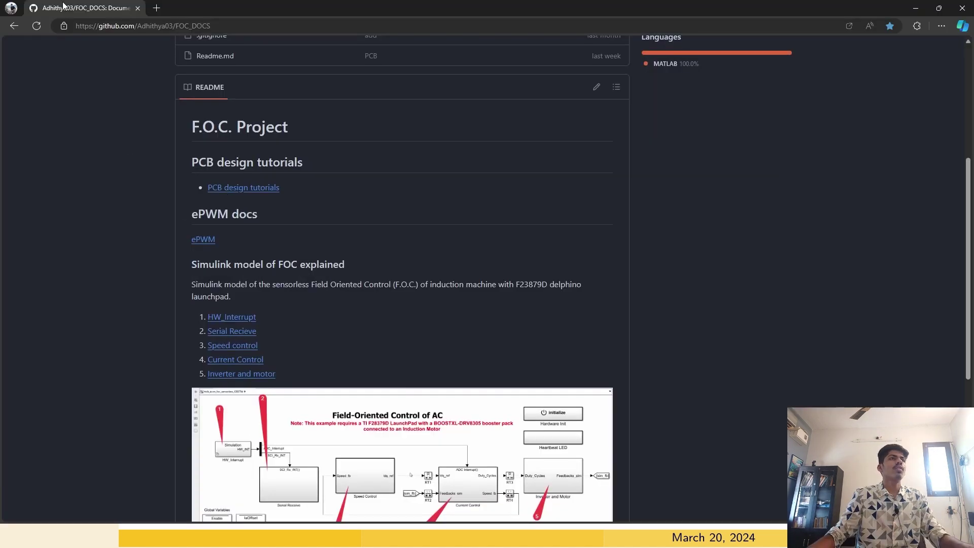
From the FOC_DOCS repository, open the Time-base module documentation page.
{"action": "left_click_drag", "start_coordinate": [151, 25], "coordinate": [199, 92]}
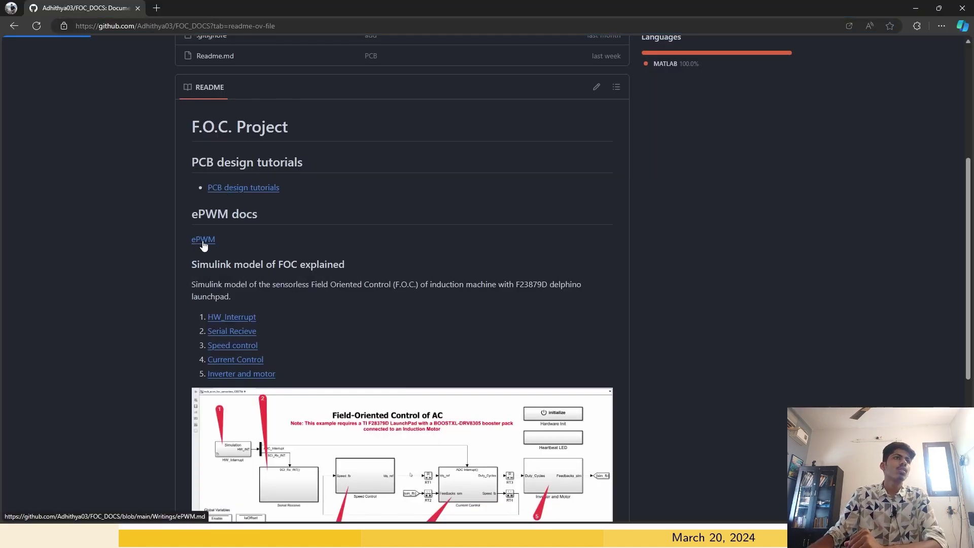
{"action": "scroll", "coordinate": [290, 178], "scroll_direction": "down", "scroll_amount": 2}
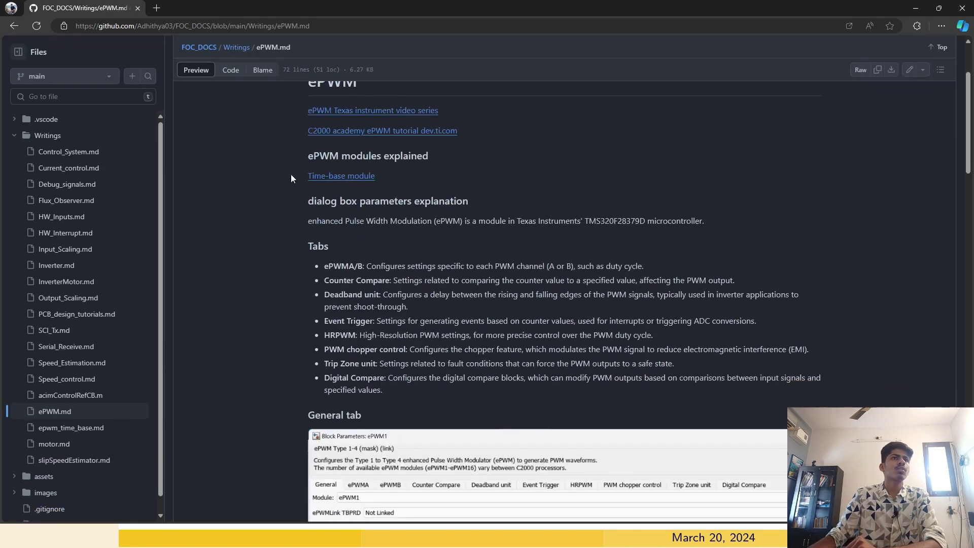
{"action": "left_click", "coordinate": [327, 178]}
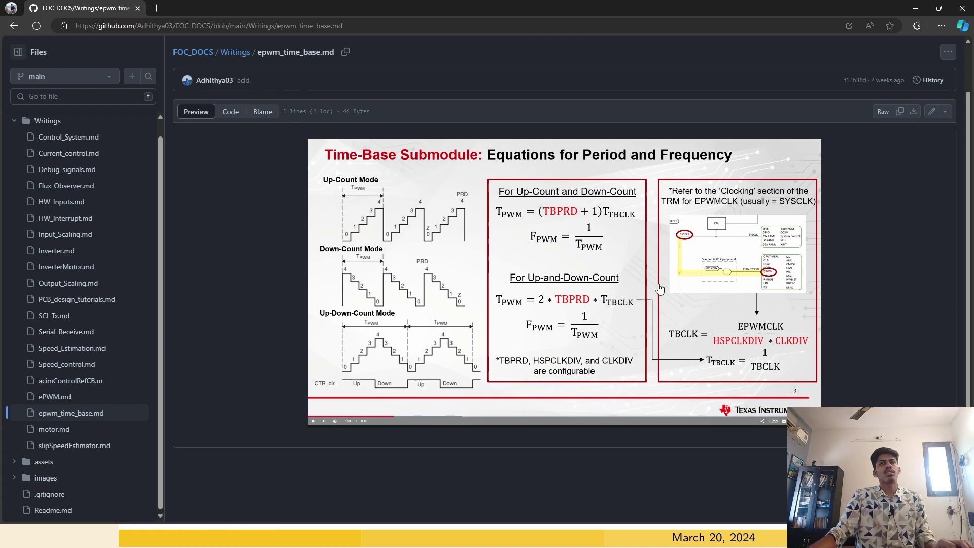
Study the up-and-down-count period and frequency equations, then return to the ePWM parameters.
{"action": "scroll", "coordinate": [447, 222], "scroll_direction": "up", "scroll_amount": 3}
{"action": "scroll", "coordinate": [448, 222], "scroll_direction": "right", "scroll_amount": 2}
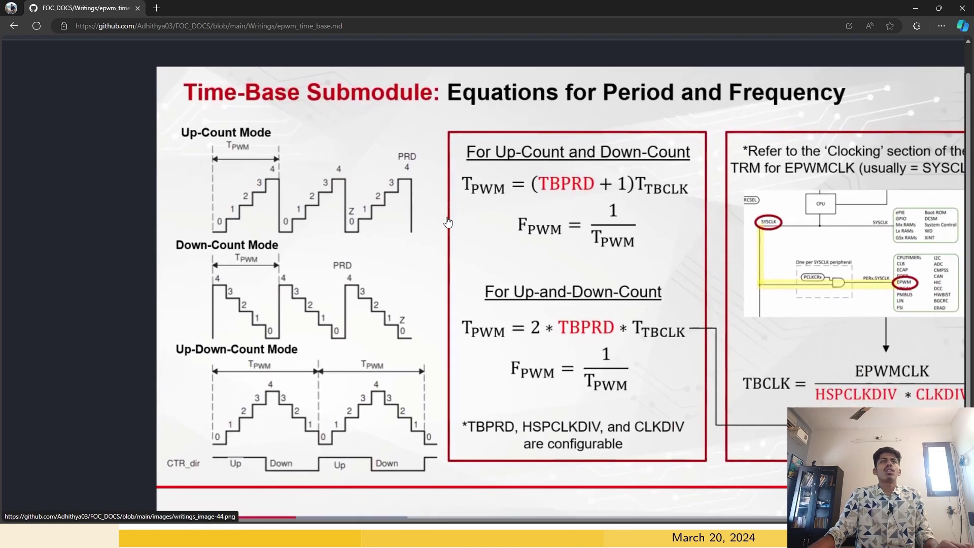
{"action": "scroll", "coordinate": [447, 234], "scroll_direction": "down", "scroll_amount": 1}
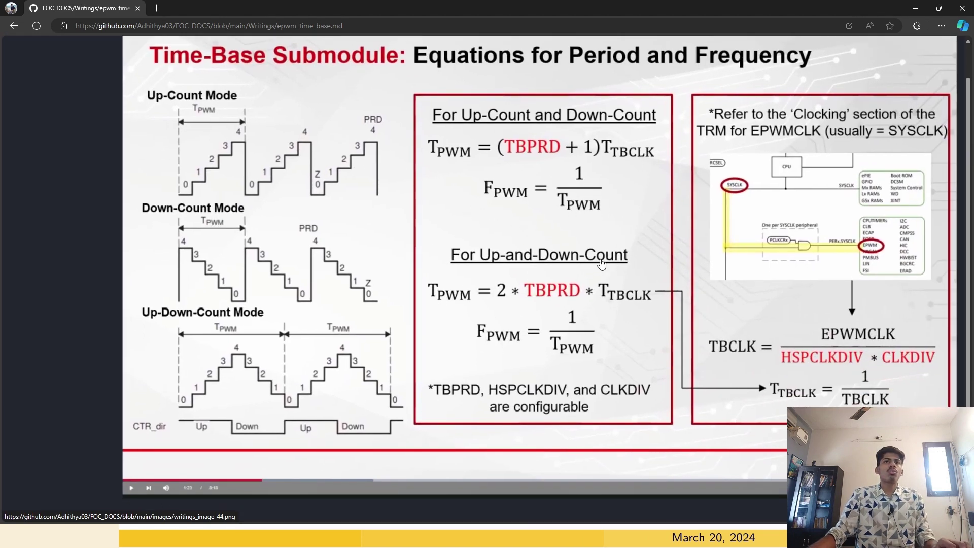
{"action": "scroll", "coordinate": [516, 270], "scroll_direction": "up", "scroll_amount": 2}
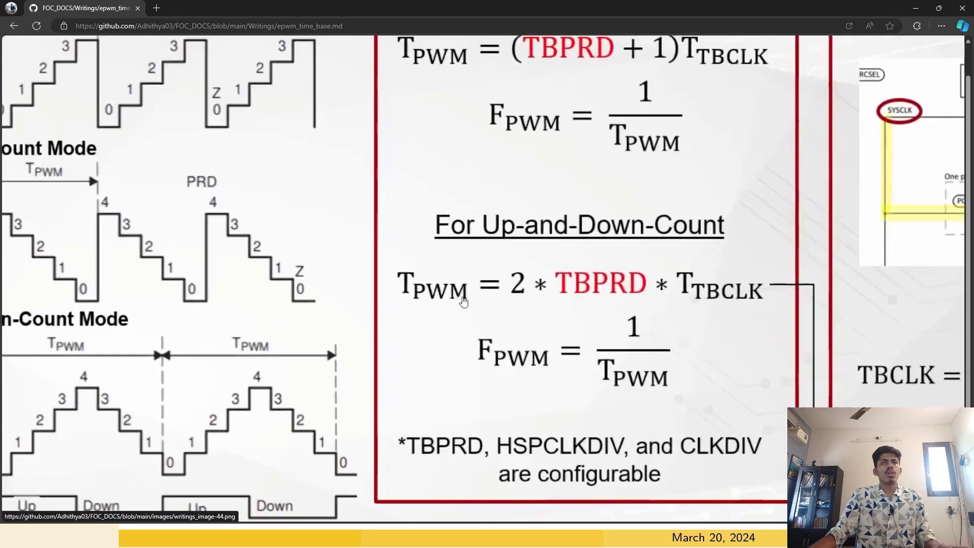
{"action": "scroll", "coordinate": [418, 279], "scroll_direction": "up", "scroll_amount": 2}
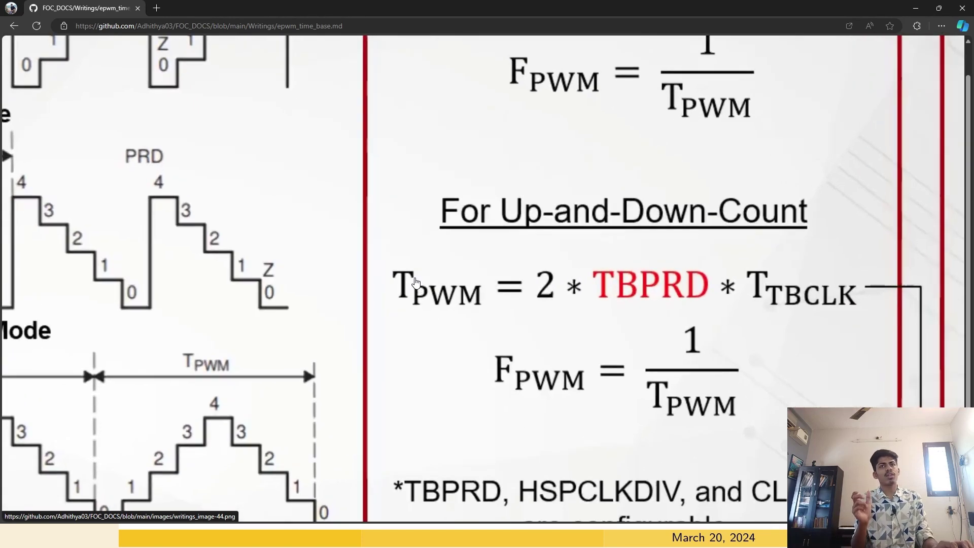
{"action": "scroll", "coordinate": [414, 281], "scroll_direction": "down", "scroll_amount": 2}
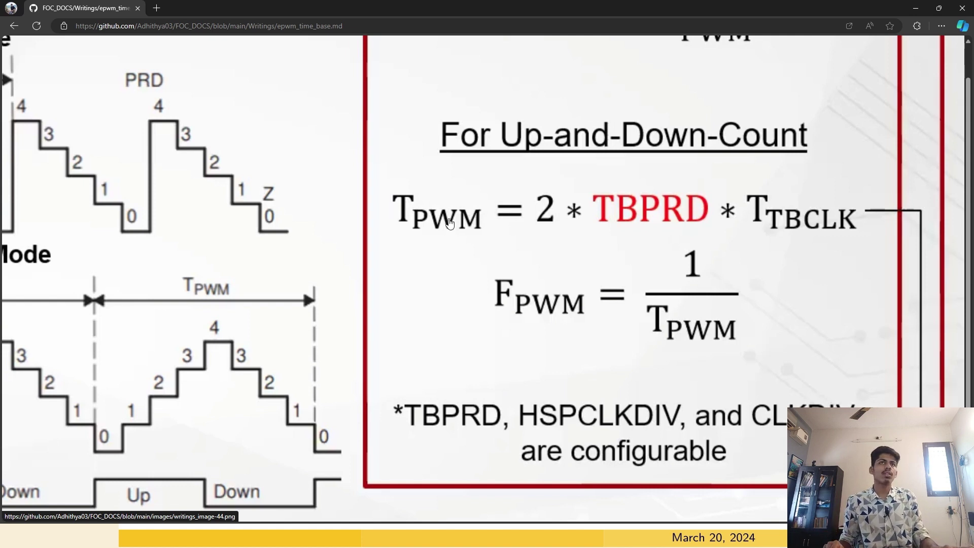
{"action": "scroll", "coordinate": [723, 352], "scroll_direction": "right", "scroll_amount": 2}
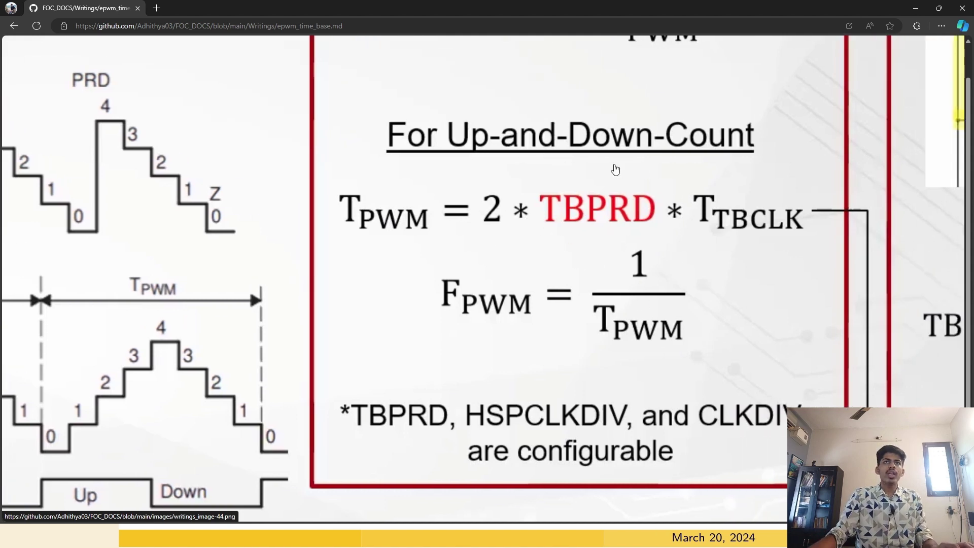
{"action": "key", "text": "alt+Tab"}
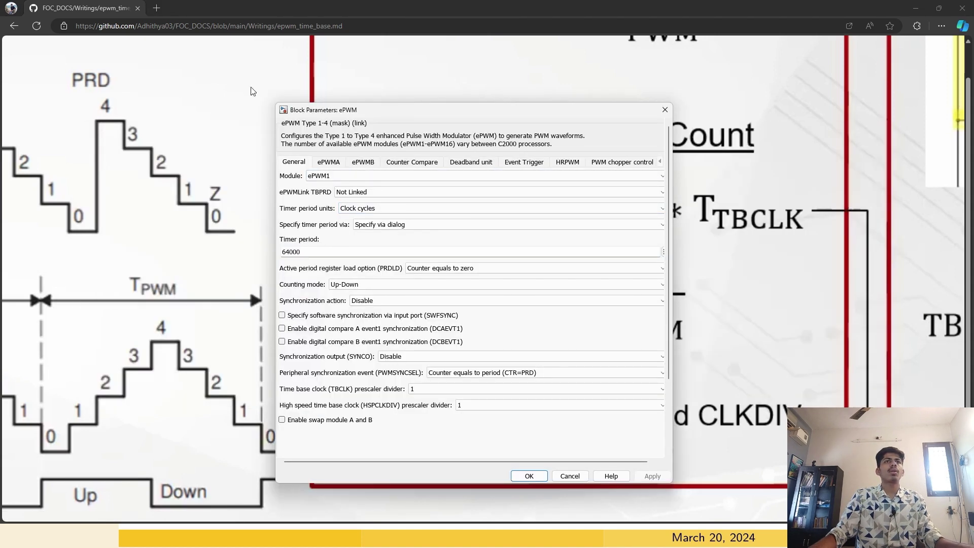
Move and narrow the ePWM Block Parameters dialog so the TBCLK formula page shows fully.
{"action": "left_click_drag", "start_coordinate": [417, 116], "coordinate": [192, 83]}
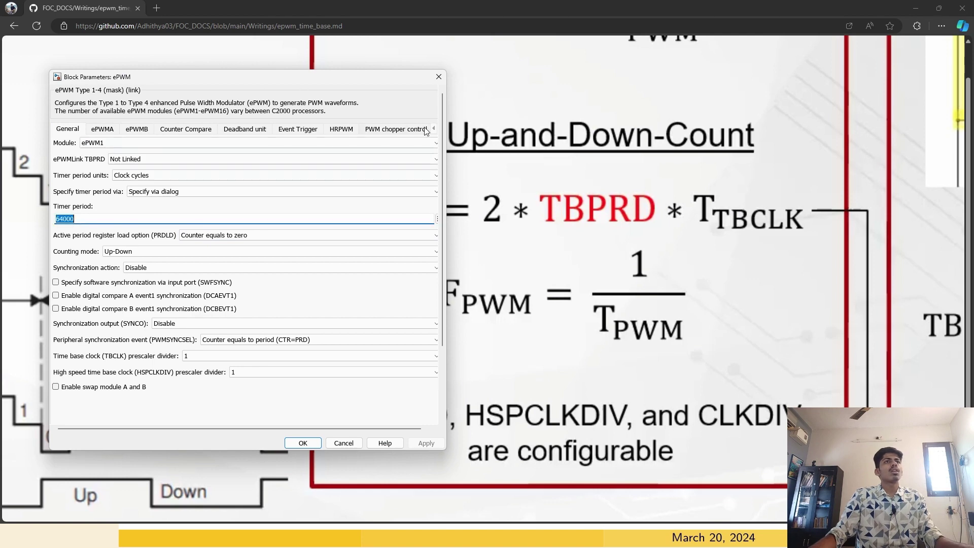
{"action": "left_click_drag", "start_coordinate": [446, 197], "coordinate": [351, 197]}
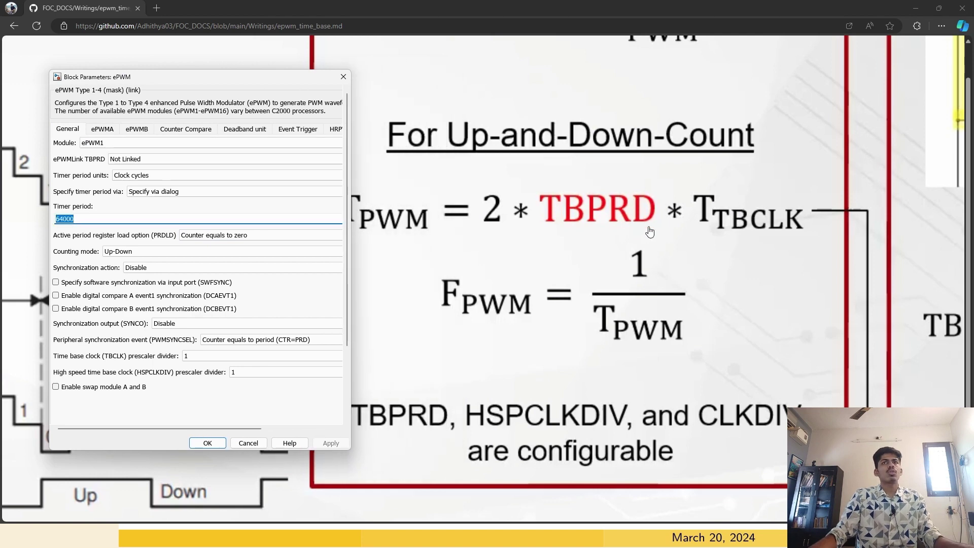
{"action": "left_click", "coordinate": [375, 198]}
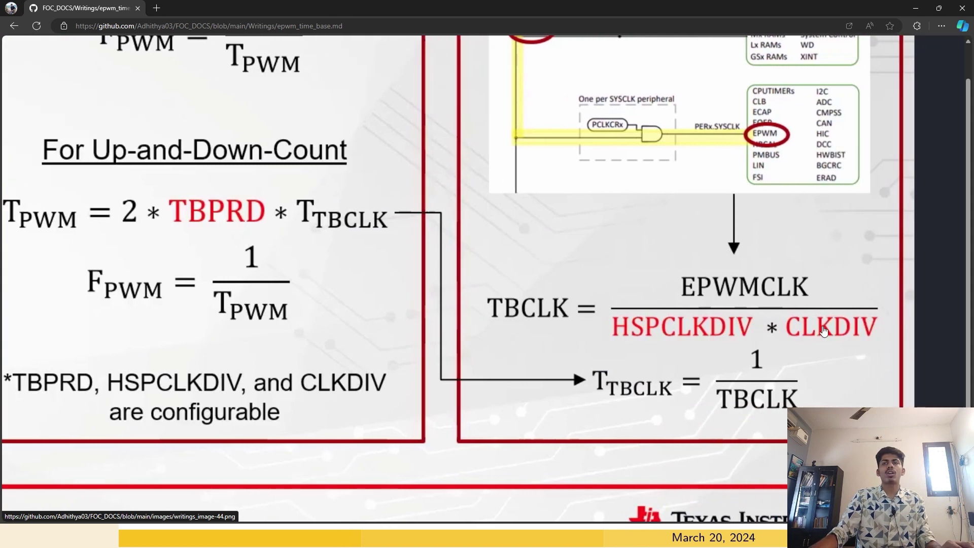
Check the ePWM1 block's TBCLK prescaler divider settings, then close its parameters.
{"action": "key", "text": "alt+Tab"}
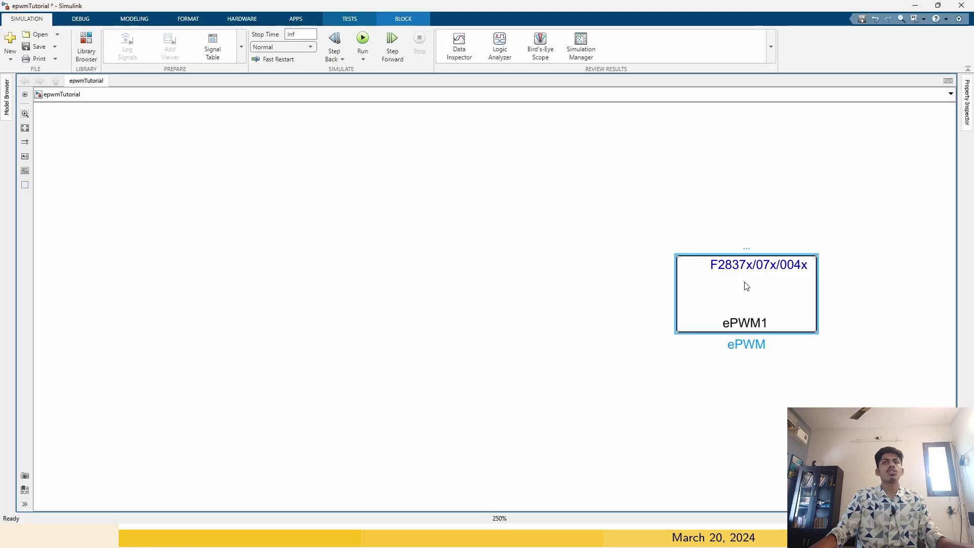
{"action": "double_click", "coordinate": [746, 286]}
{"action": "left_click_drag", "start_coordinate": [328, 389], "coordinate": [439, 408]}
{"action": "left_click", "coordinate": [668, 109]}
Review the EPWMCLK clock diagram on GitHub, then show Simulink's HARDWARE tab for the F28379D board.
{"action": "key", "text": "alt+Tab"}
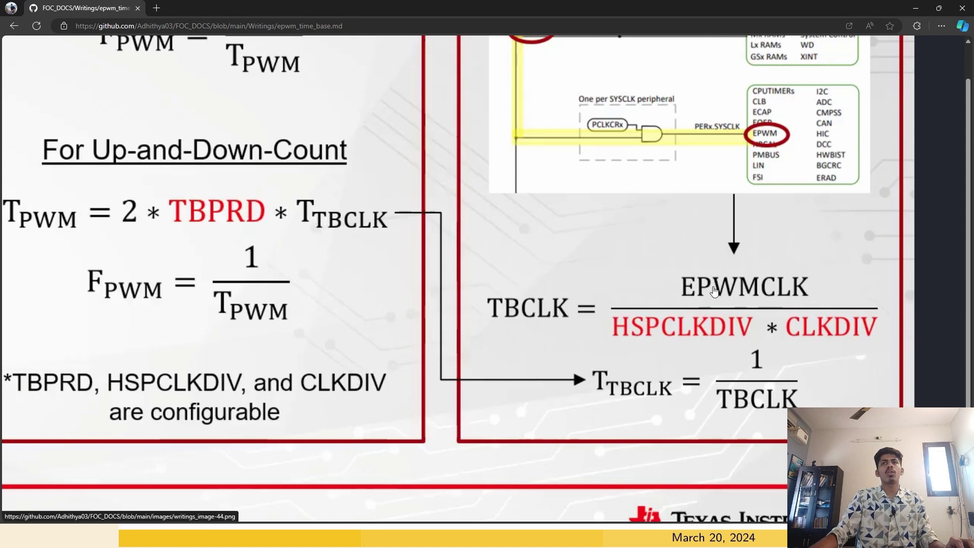
{"action": "scroll", "coordinate": [708, 118], "scroll_direction": "up", "scroll_amount": 2}
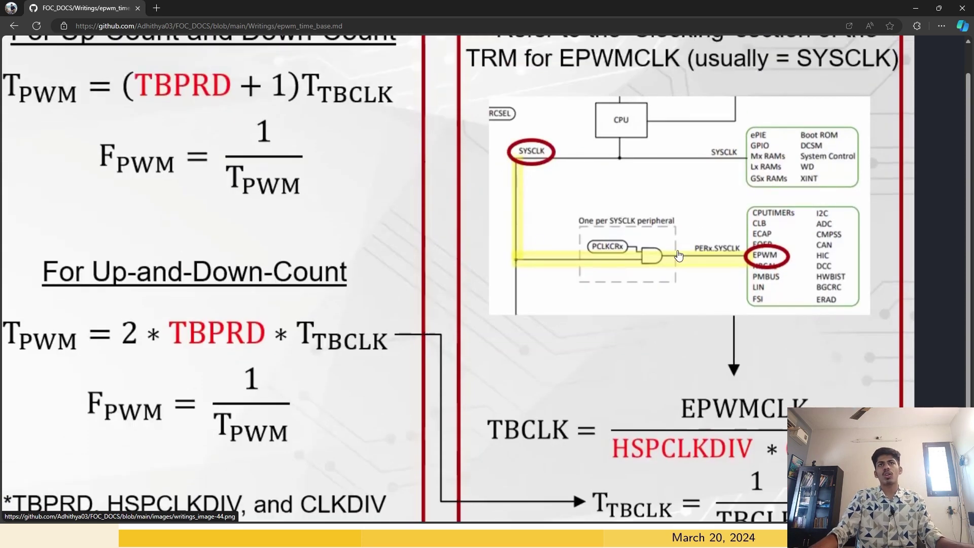
{"action": "key", "text": "alt+Tab"}
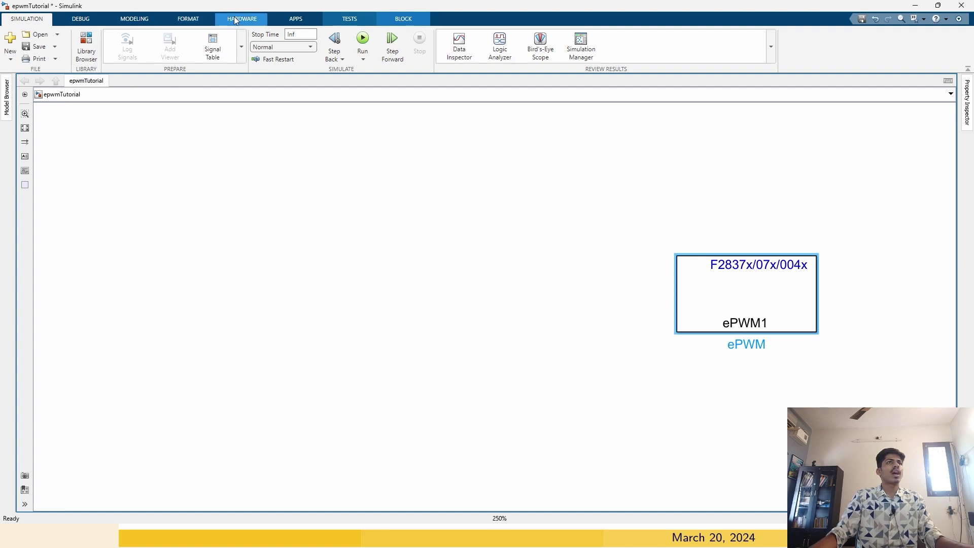
{"action": "left_click", "coordinate": [235, 20]}
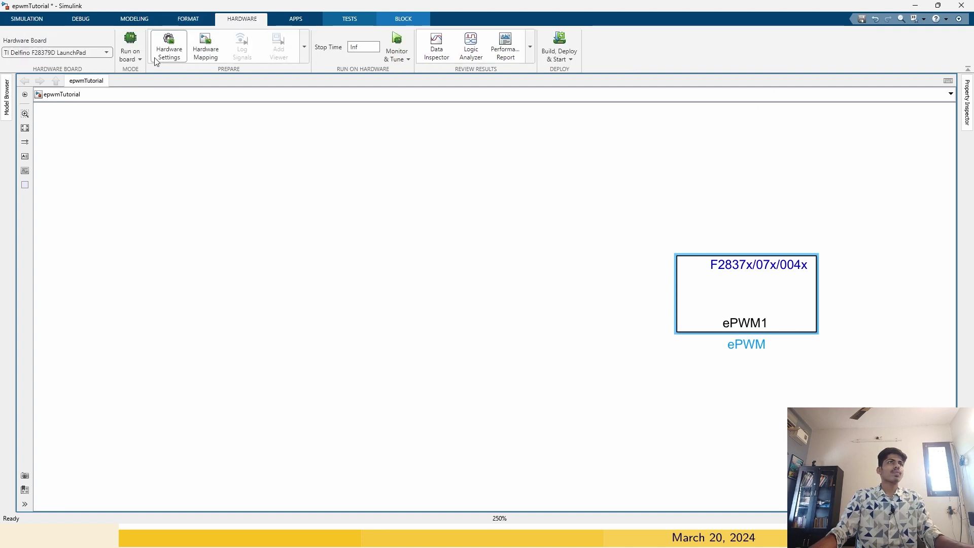
In Hardware Implementation's ePWM resources, set the EPWM clock divider to SYSCLKOUT/1 and apply.
{"action": "left_click", "coordinate": [205, 48]}
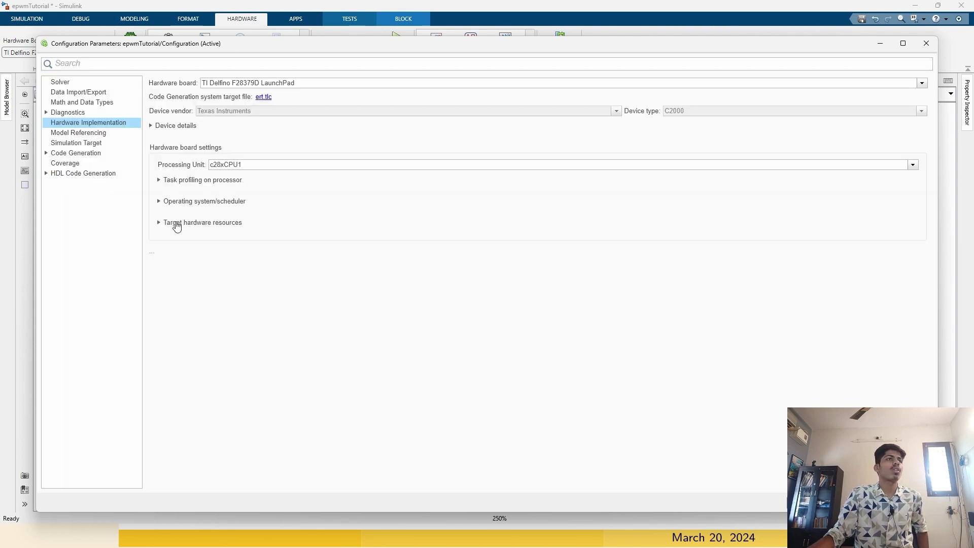
{"action": "left_click", "coordinate": [178, 226]}
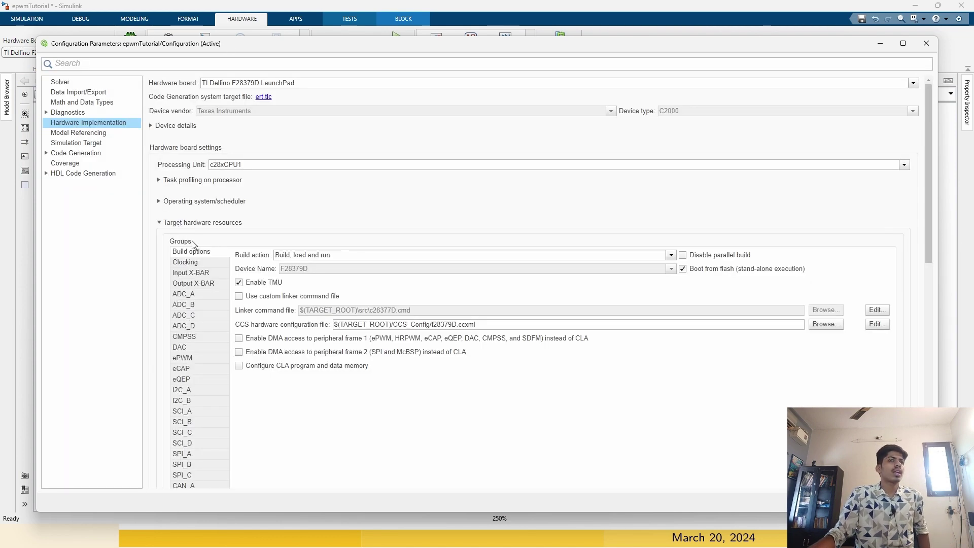
{"action": "scroll", "coordinate": [207, 321], "scroll_direction": "down", "scroll_amount": 3}
{"action": "left_click", "coordinate": [205, 274]}
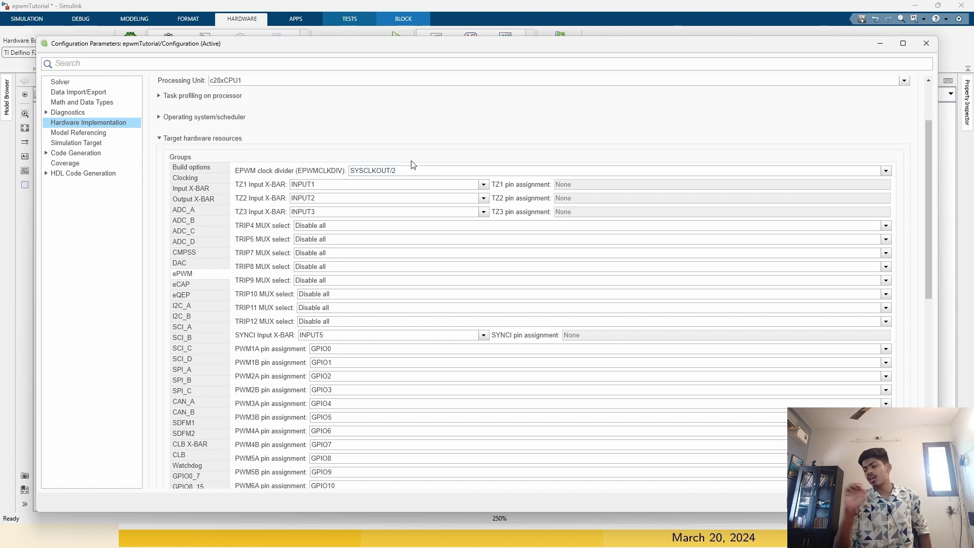
{"action": "left_click", "coordinate": [360, 175]}
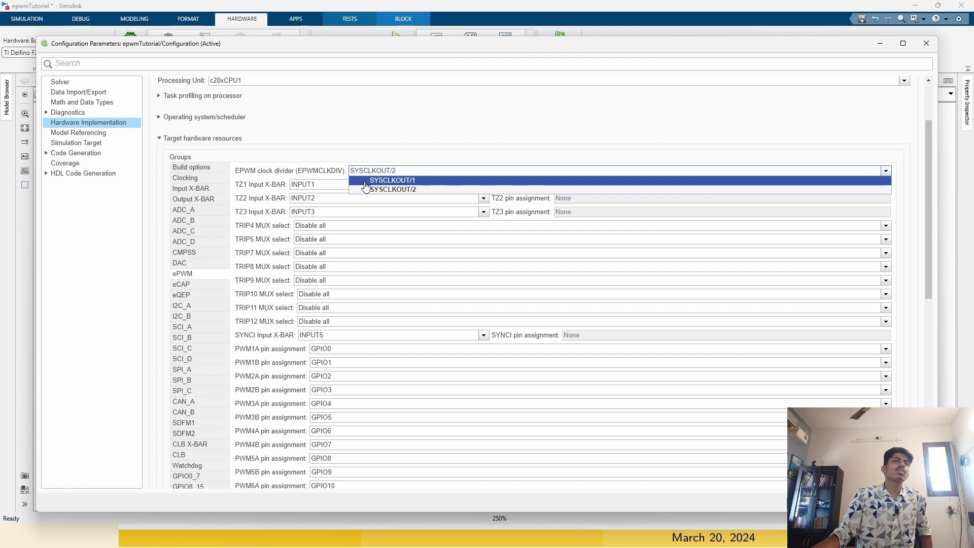
{"action": "left_click", "coordinate": [365, 182]}
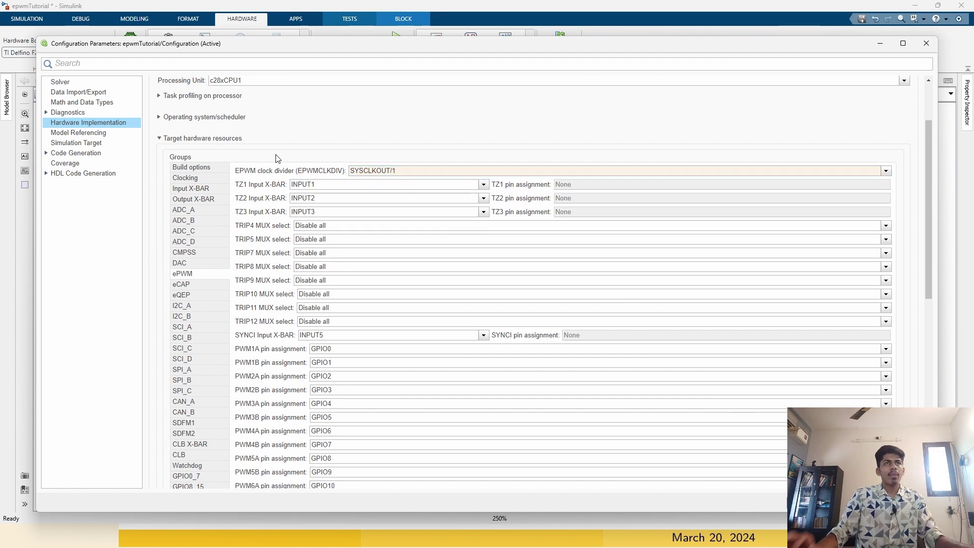
{"action": "key", "text": "Return"}
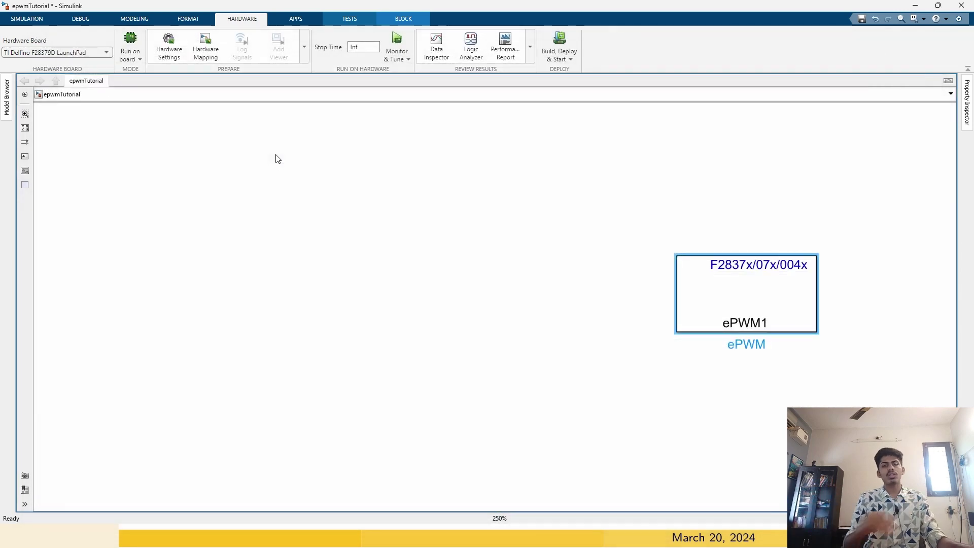
{"action": "key", "text": "alt+Tab"}
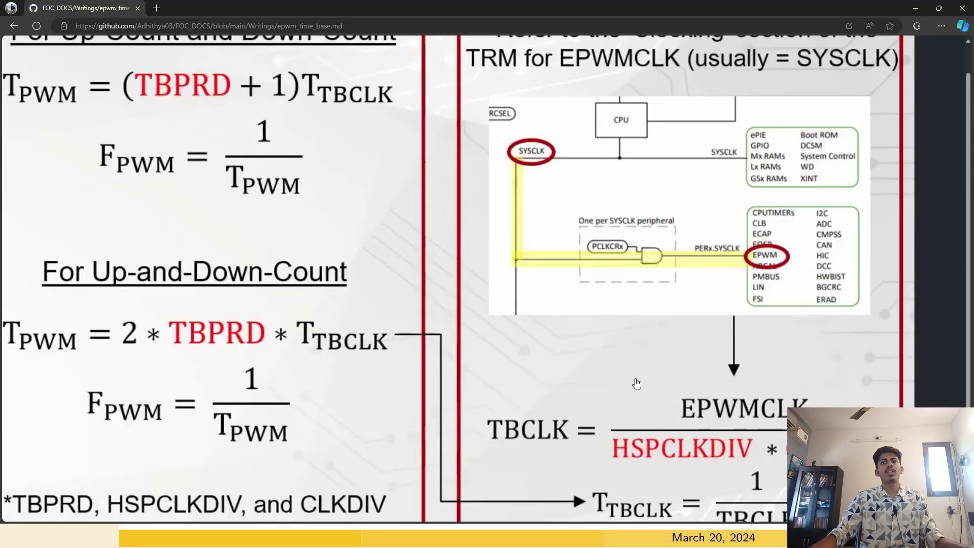
{"action": "scroll", "coordinate": [582, 423], "scroll_direction": "down", "scroll_amount": 2}
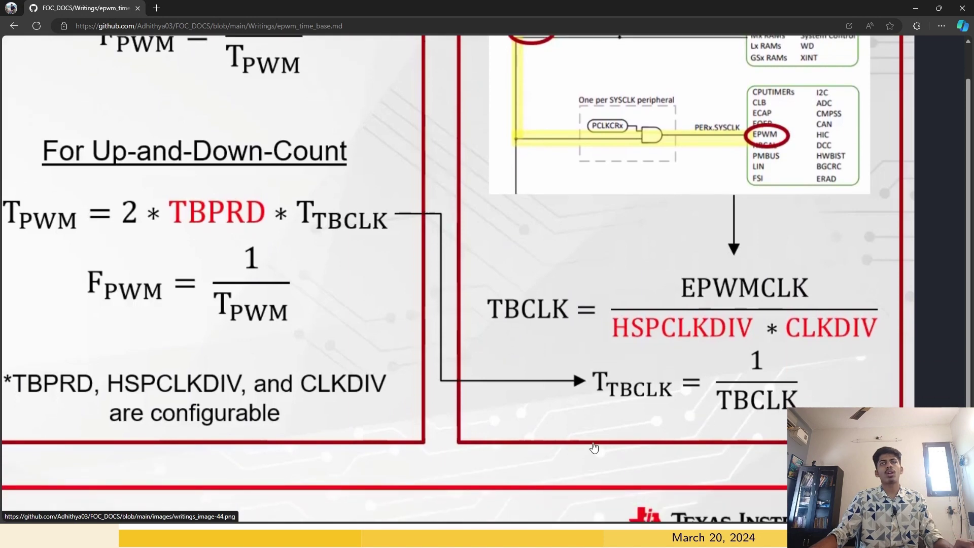
{"action": "scroll", "coordinate": [579, 436], "scroll_direction": "left", "scroll_amount": 4}
{"action": "scroll", "coordinate": [579, 436], "scroll_direction": "up", "scroll_amount": 1}
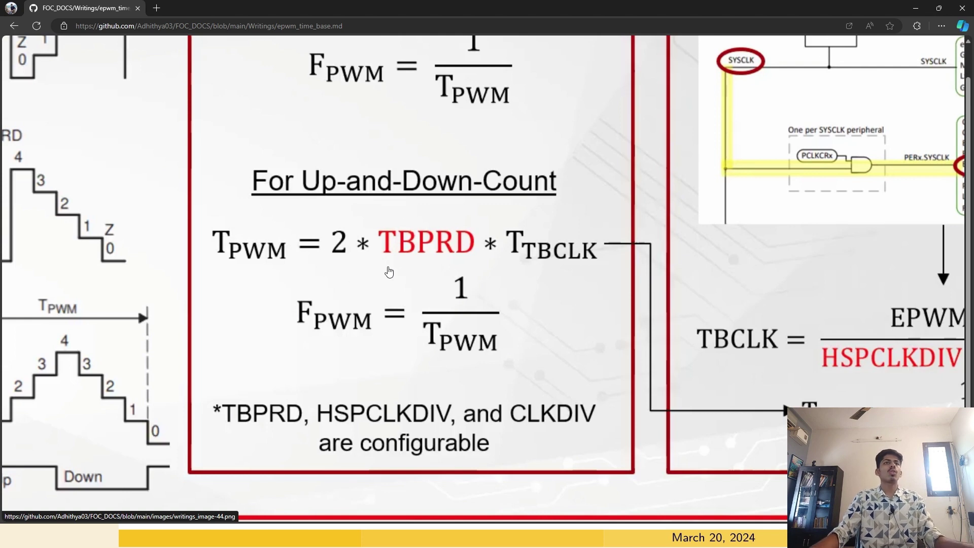
{"action": "key", "text": "alt+Tab"}
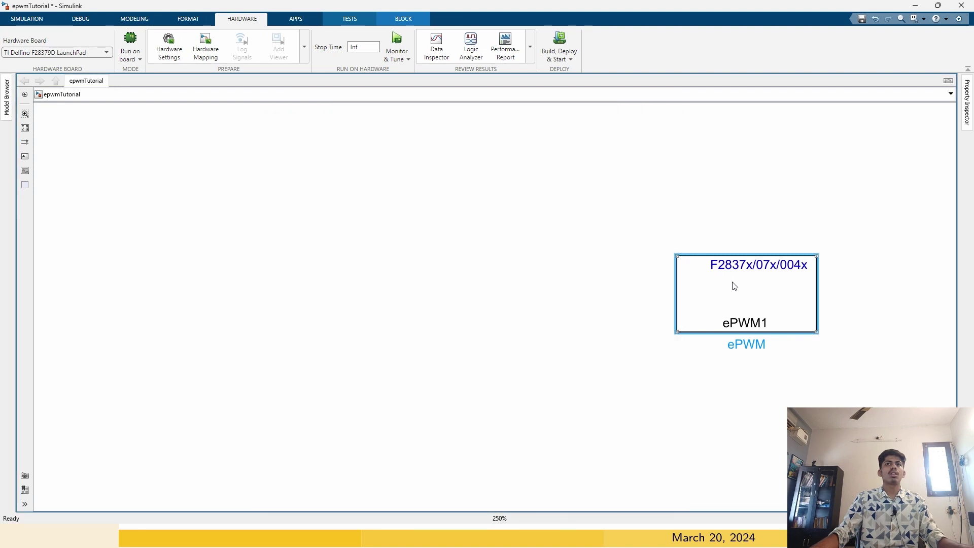
Enter 6667 as the ePWM1 timer period, leaving counting mode at Up-Down.
{"action": "double_click", "coordinate": [734, 286]}
{"action": "type", "text": "6667"}
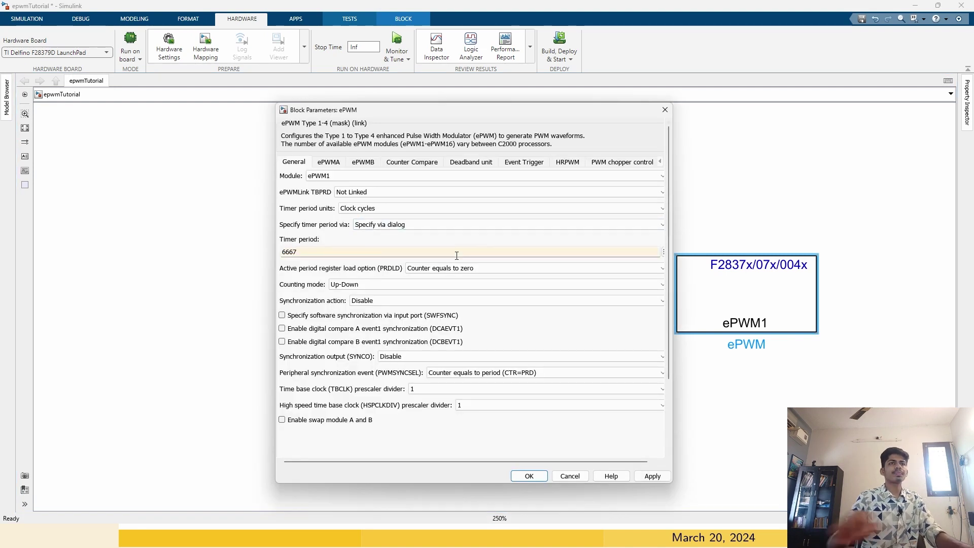
{"action": "left_click", "coordinate": [341, 286]}
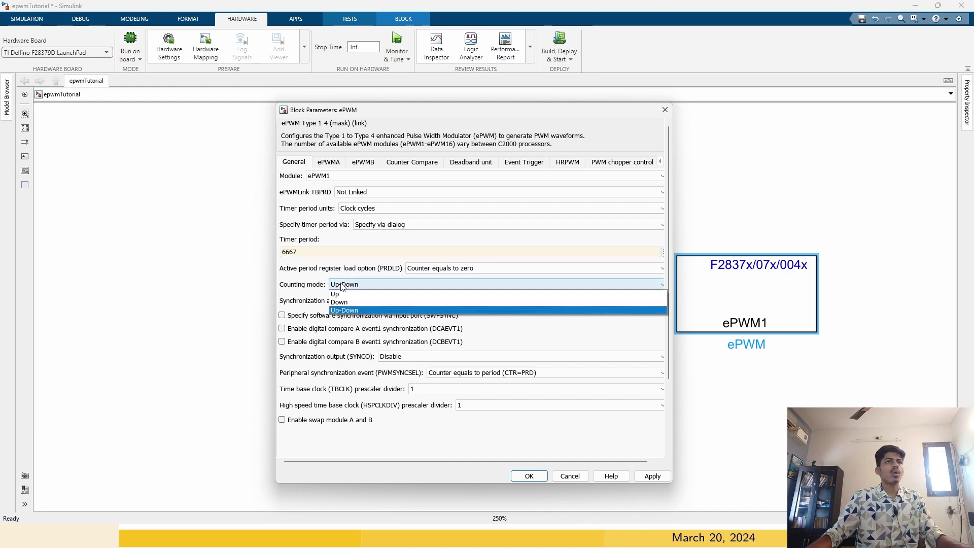
{"action": "left_click", "coordinate": [341, 286]}
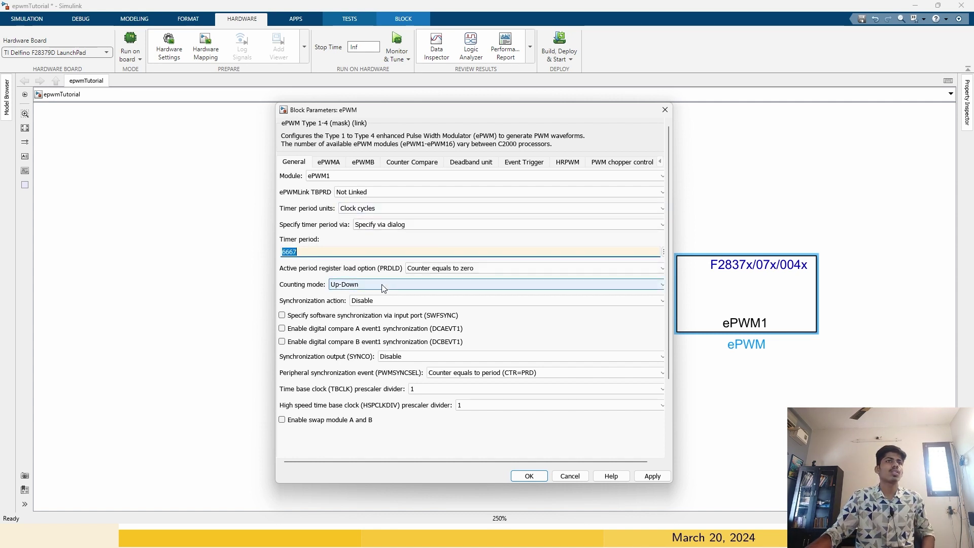
On ePWM1's Counter Compare settings, specify CMPA via Input port and click OK.
{"action": "left_click", "coordinate": [411, 166]}
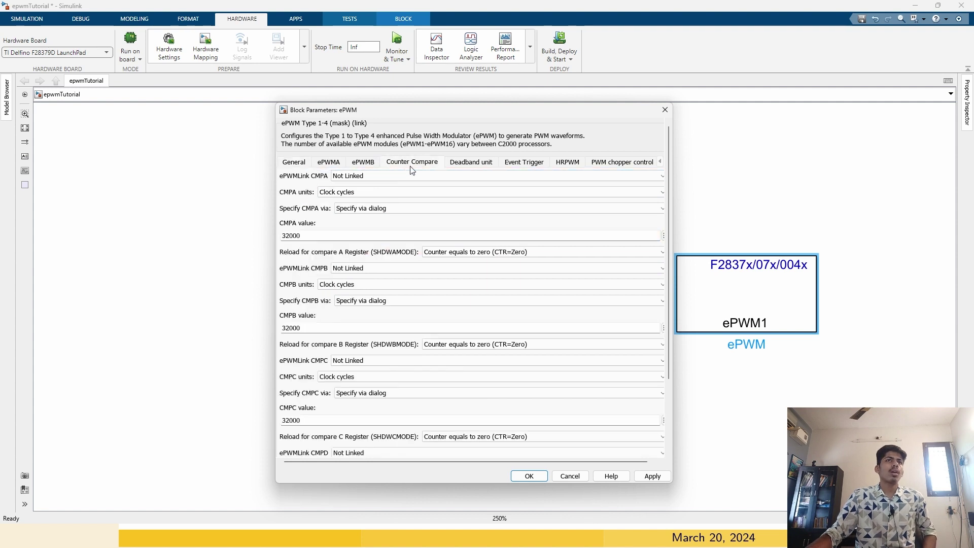
{"action": "double_click", "coordinate": [310, 233]}
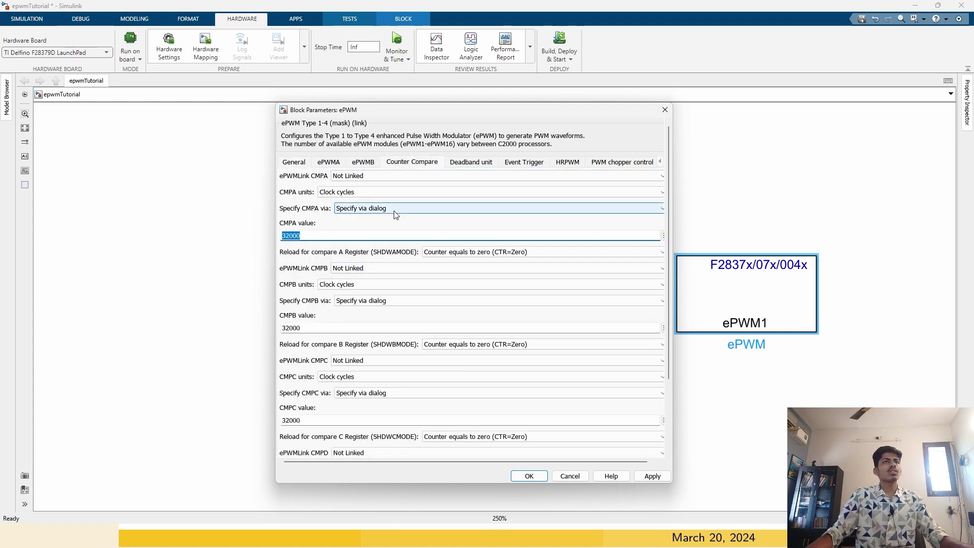
{"action": "left_click_drag", "start_coordinate": [440, 111], "coordinate": [339, 127]}
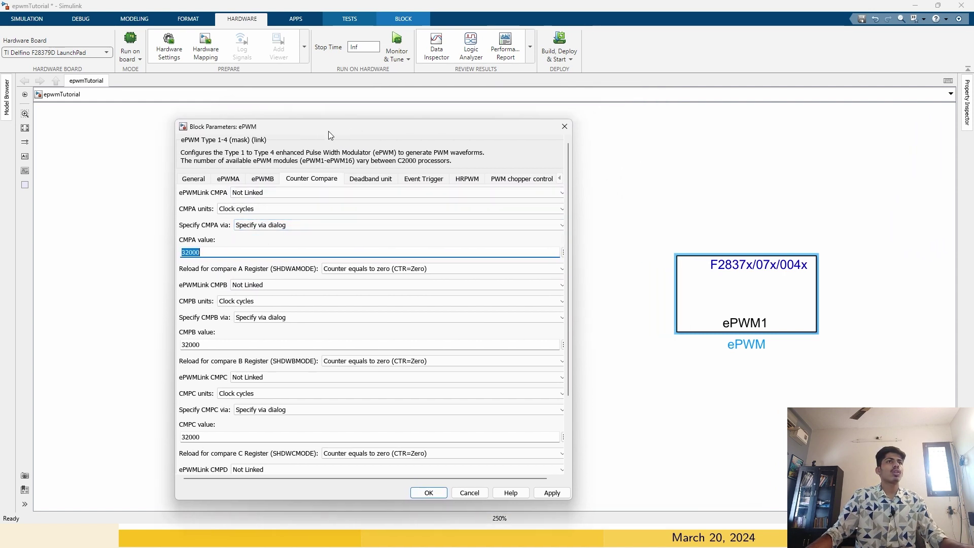
{"action": "left_click_drag", "start_coordinate": [284, 127], "coordinate": [370, 102]}
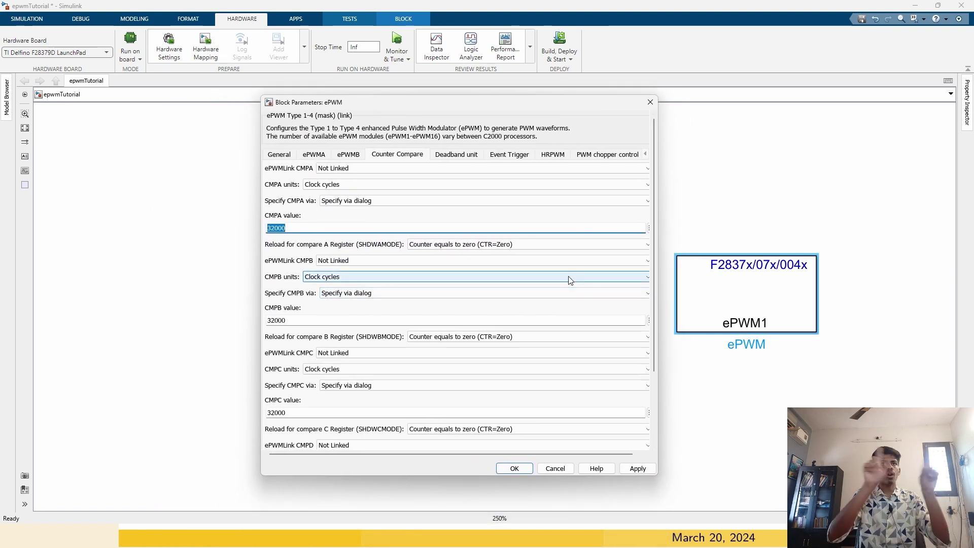
{"action": "left_click", "coordinate": [382, 202]}
{"action": "left_click", "coordinate": [346, 222]}
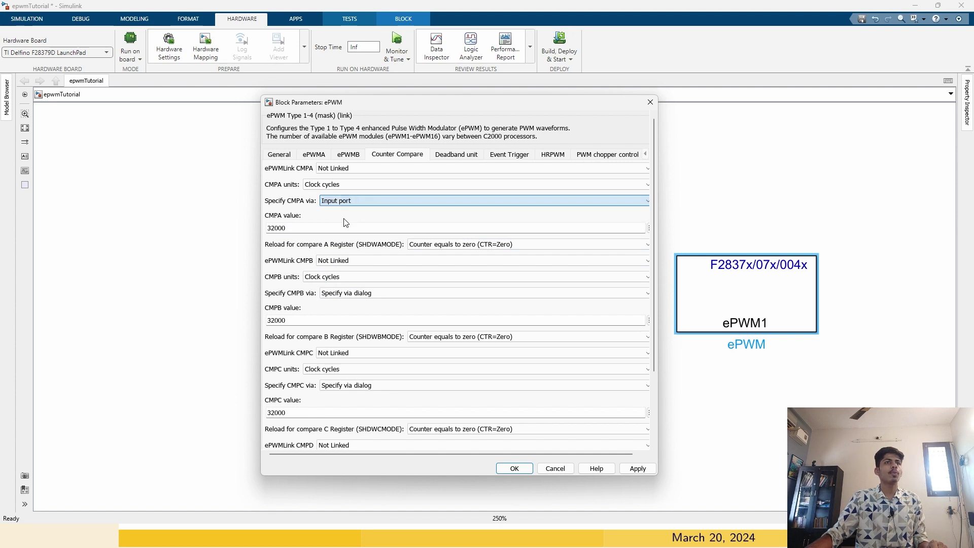
{"action": "left_click_drag", "start_coordinate": [351, 102], "coordinate": [206, 118]}
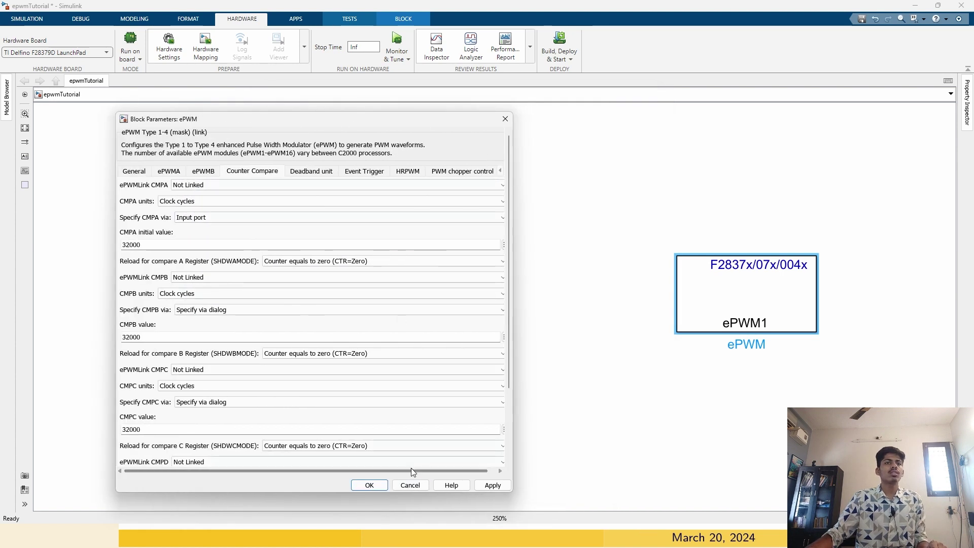
{"action": "left_click", "coordinate": [368, 485]}
Add a Constant block to the canvas and shift the ePWM1 block further right.
{"action": "scroll", "coordinate": [671, 321], "scroll_direction": "up", "scroll_amount": 6}
{"action": "scroll", "coordinate": [671, 321], "scroll_direction": "down", "scroll_amount": 3}
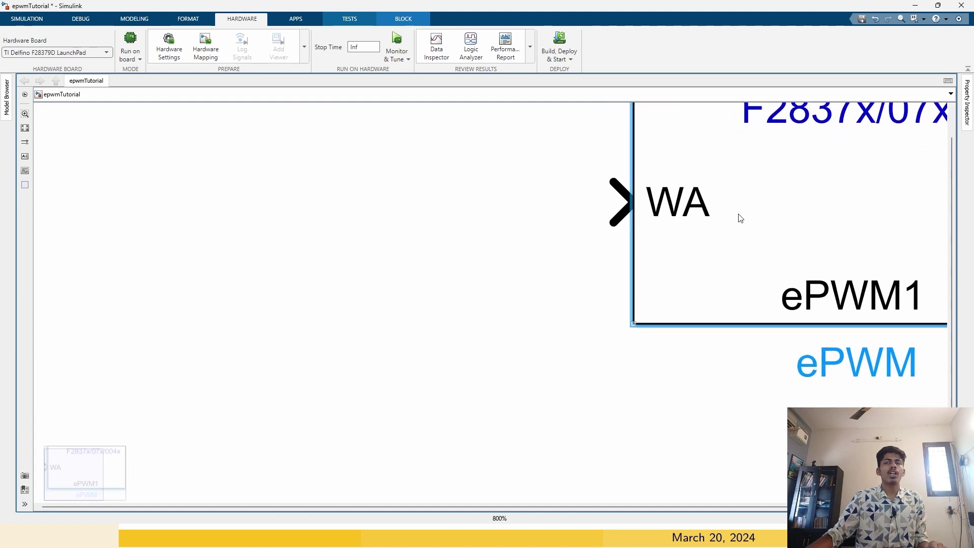
{"action": "scroll", "coordinate": [583, 241], "scroll_direction": "down", "scroll_amount": 4}
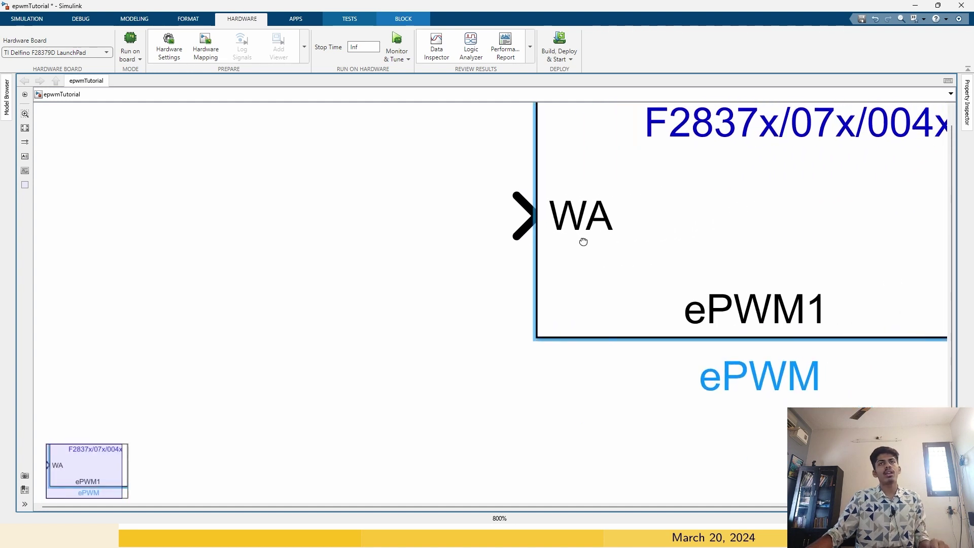
{"action": "scroll", "coordinate": [587, 218], "scroll_direction": "left", "scroll_amount": 3}
{"action": "scroll", "coordinate": [529, 242], "scroll_direction": "right", "scroll_amount": 5}
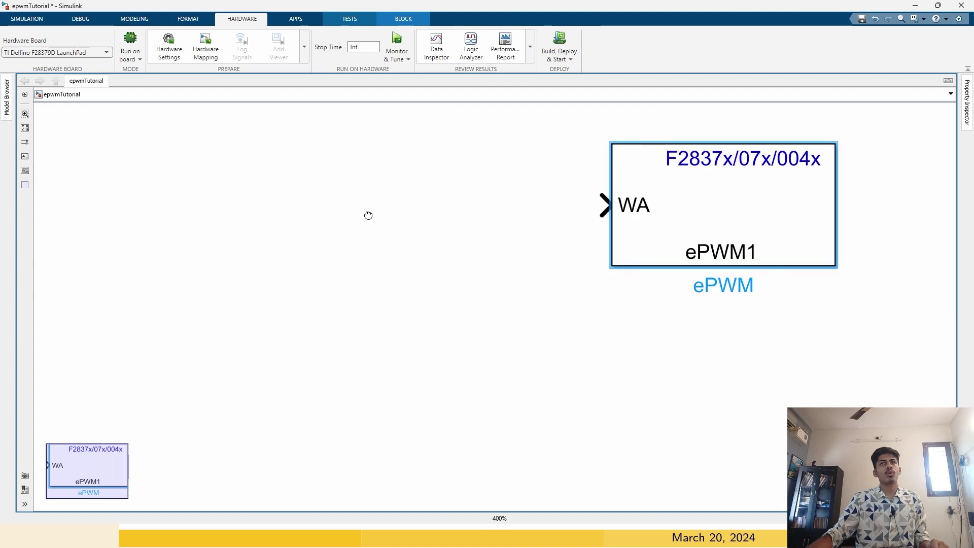
{"action": "double_click", "coordinate": [157, 224]}
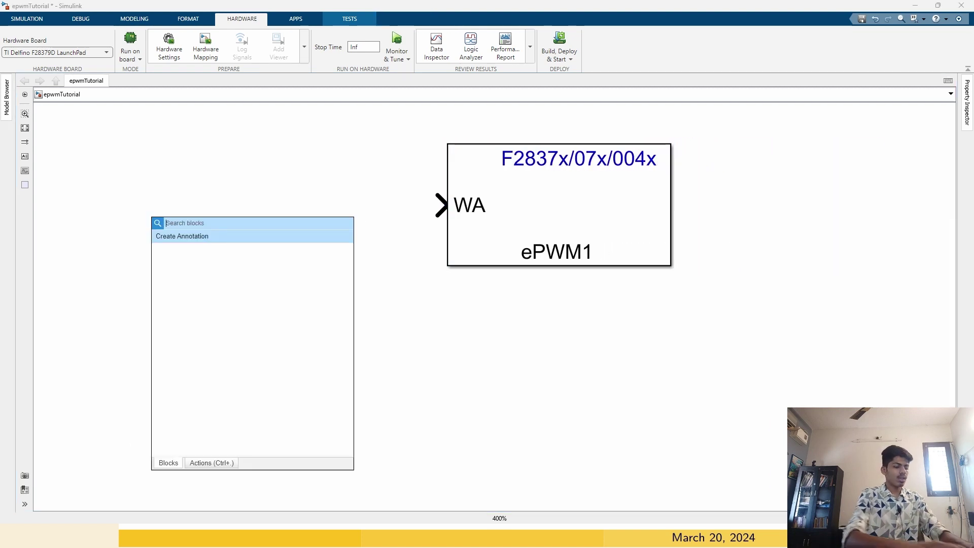
{"action": "type", "text": "const"}
{"action": "key", "text": "Return"}
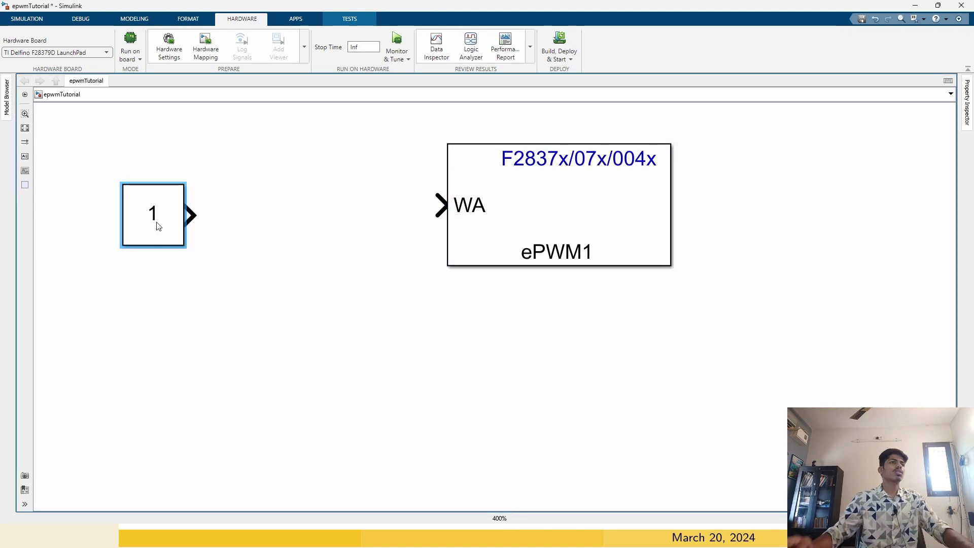
{"action": "left_click_drag", "start_coordinate": [488, 200], "coordinate": [641, 204]}
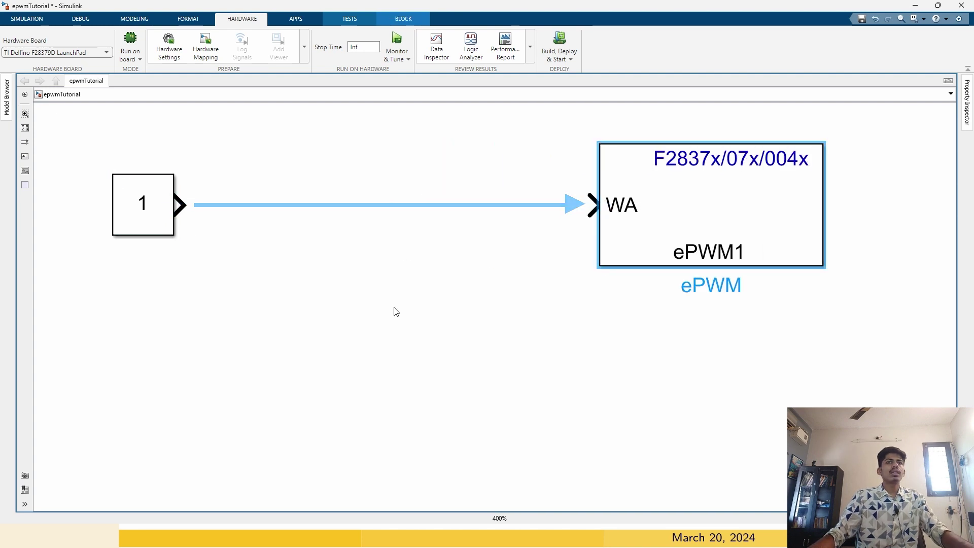
Add a Gain block in line with WA and wire the Constant output into it.
{"action": "double_click", "coordinate": [333, 324]}
{"action": "type", "text": "gain"}
{"action": "key", "text": "Return"}
{"action": "left_click_drag", "start_coordinate": [341, 321], "coordinate": [405, 212]}
{"action": "left_click", "coordinate": [341, 206]}
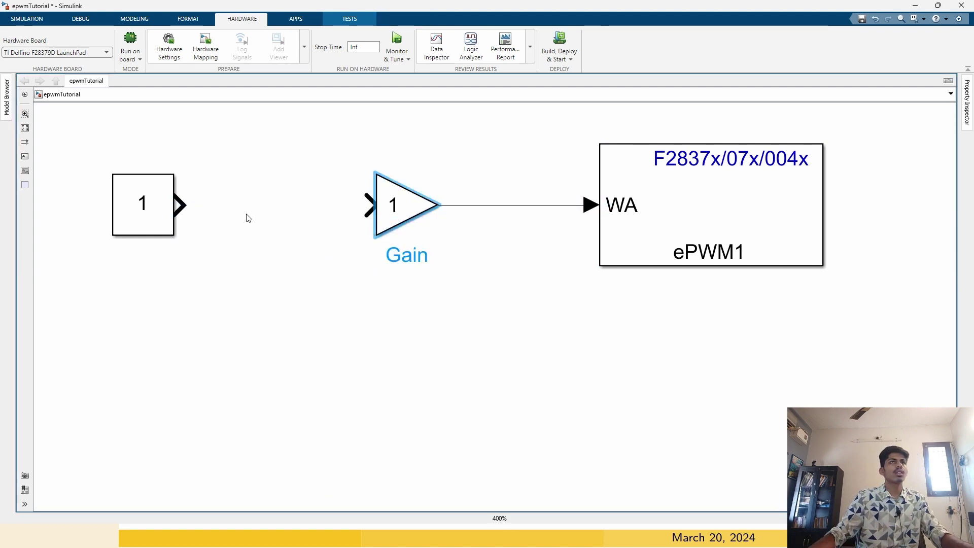
{"action": "left_click_drag", "start_coordinate": [182, 206], "coordinate": [390, 210]}
Set the Gain to 6667, then widen and reposition the Gain block between the others.
{"action": "double_click", "coordinate": [390, 210]}
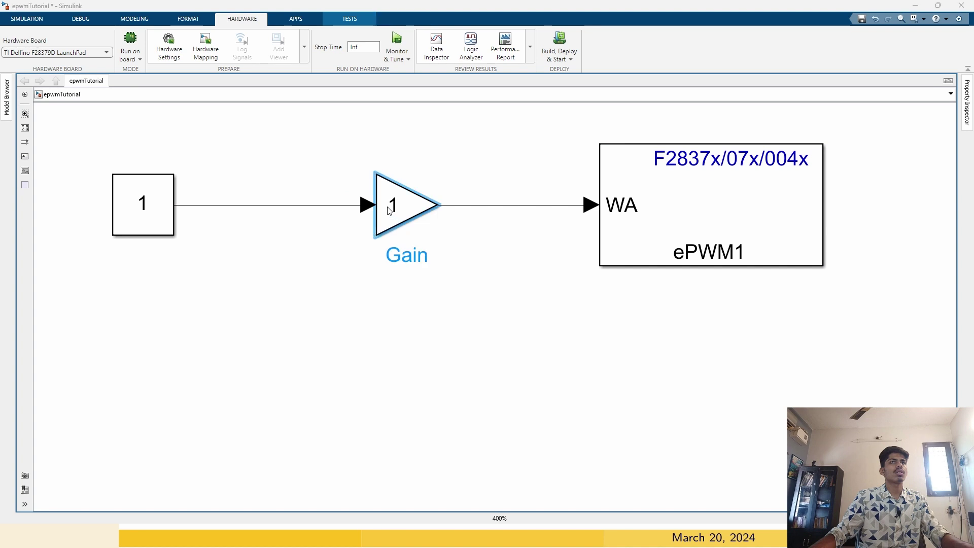
{"action": "type", "text": "666"}
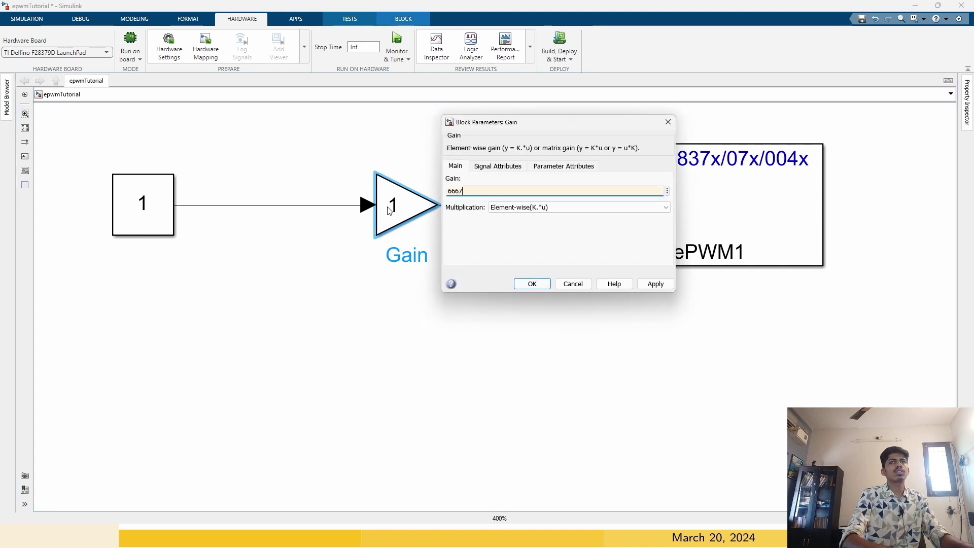
{"action": "type", "text": "7"}
{"action": "key", "text": "Return"}
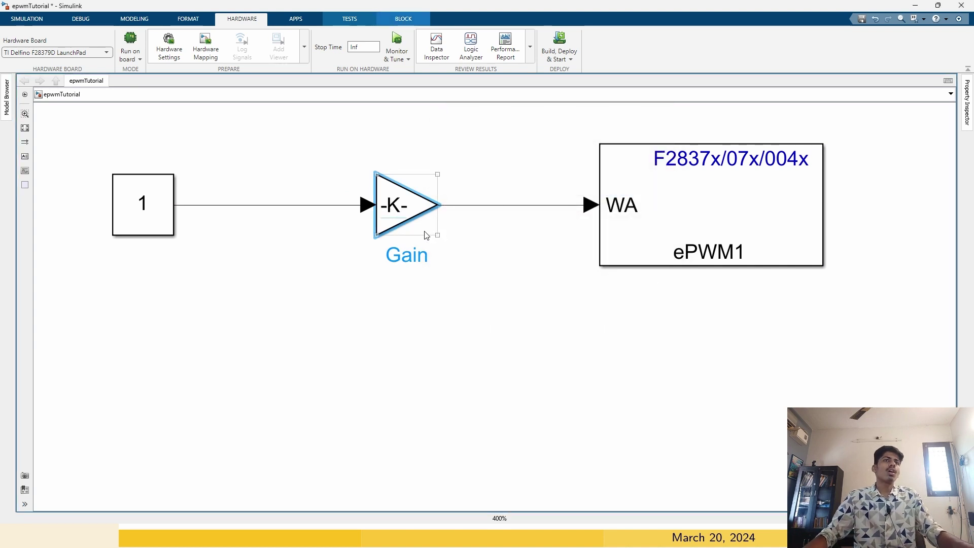
{"action": "left_click_drag", "start_coordinate": [437, 235], "coordinate": [509, 234]}
{"action": "left_click_drag", "start_coordinate": [456, 208], "coordinate": [406, 208]}
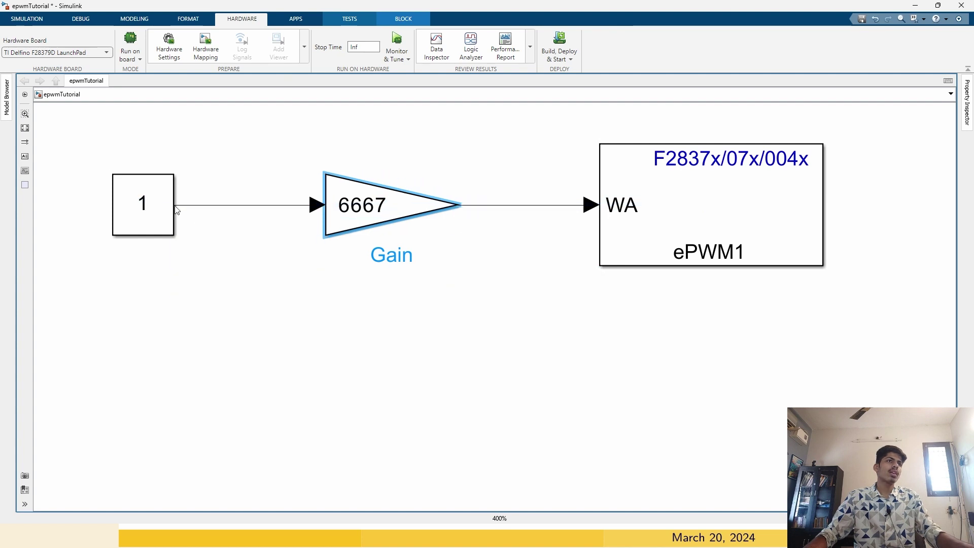
{"action": "left_click", "coordinate": [744, 199]}
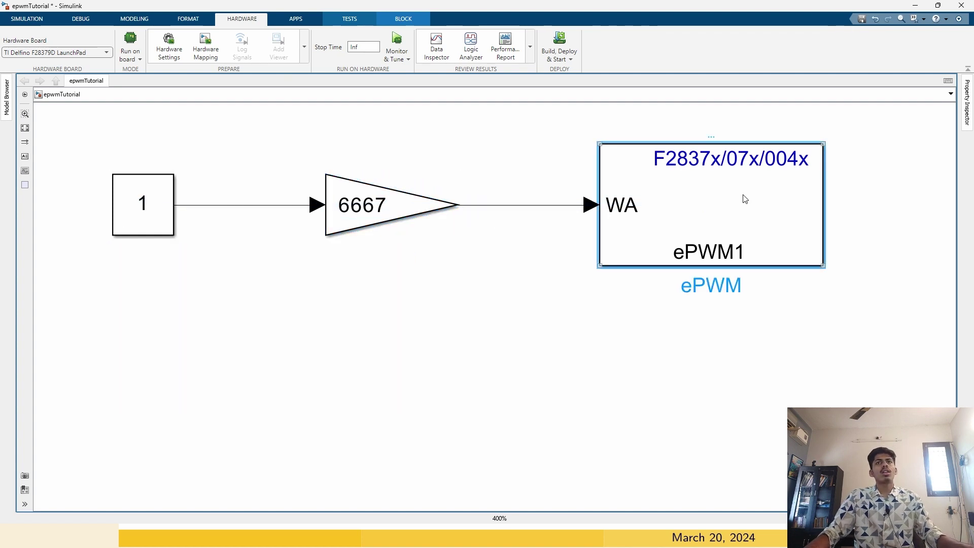
Enter 6667 as ePWM1's CMPA initial value on Counter Compare and click OK.
{"action": "double_click", "coordinate": [647, 211]}
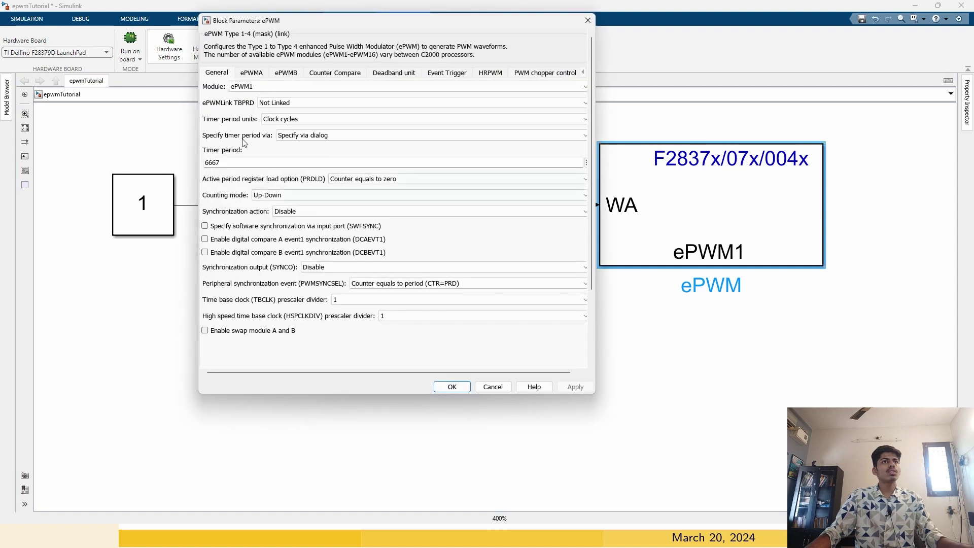
{"action": "left_click", "coordinate": [348, 74]}
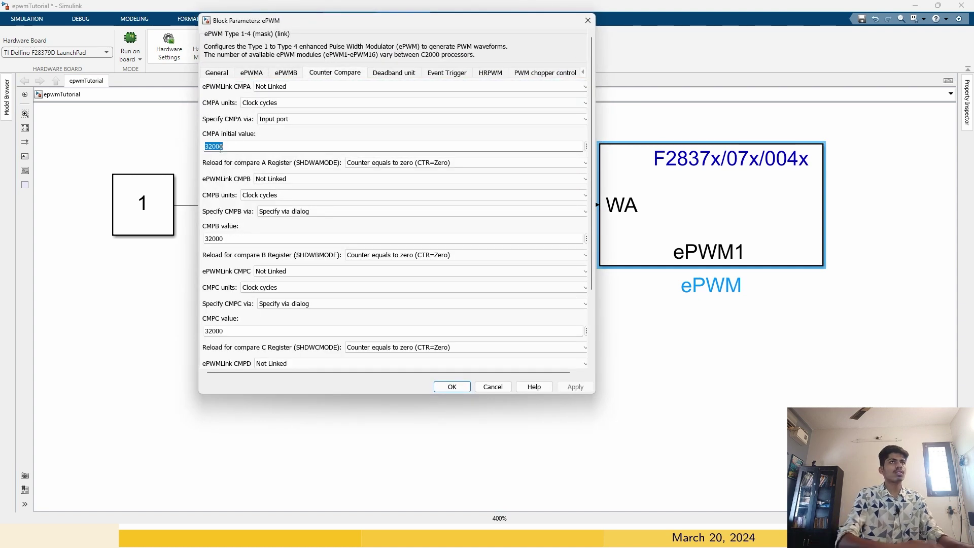
{"action": "left_click_drag", "start_coordinate": [293, 18], "coordinate": [419, 112]}
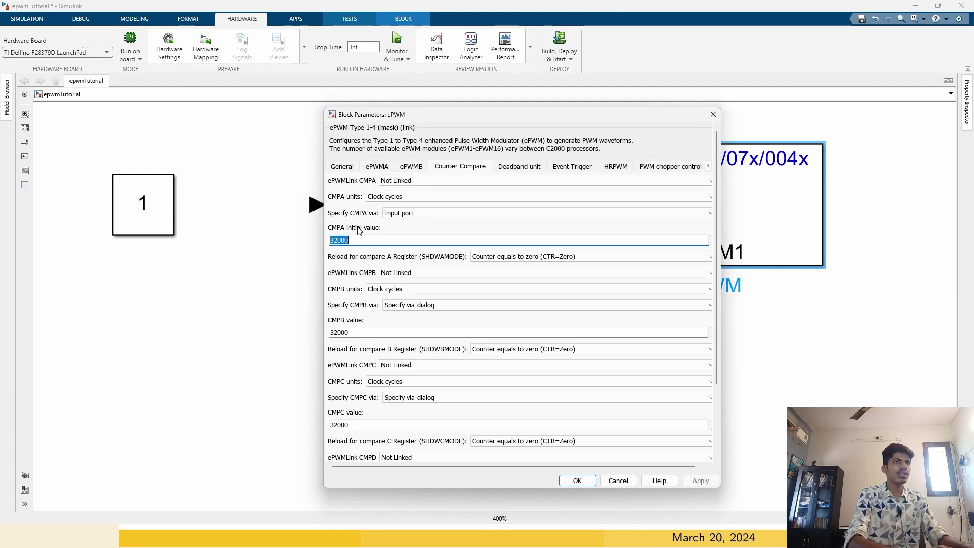
{"action": "type", "text": "6667"}
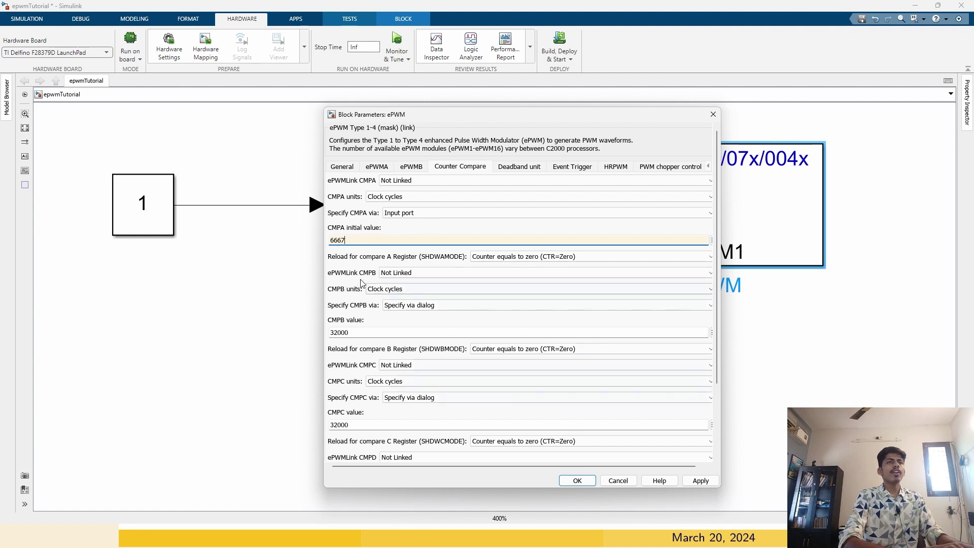
{"action": "double_click", "coordinate": [357, 333]}
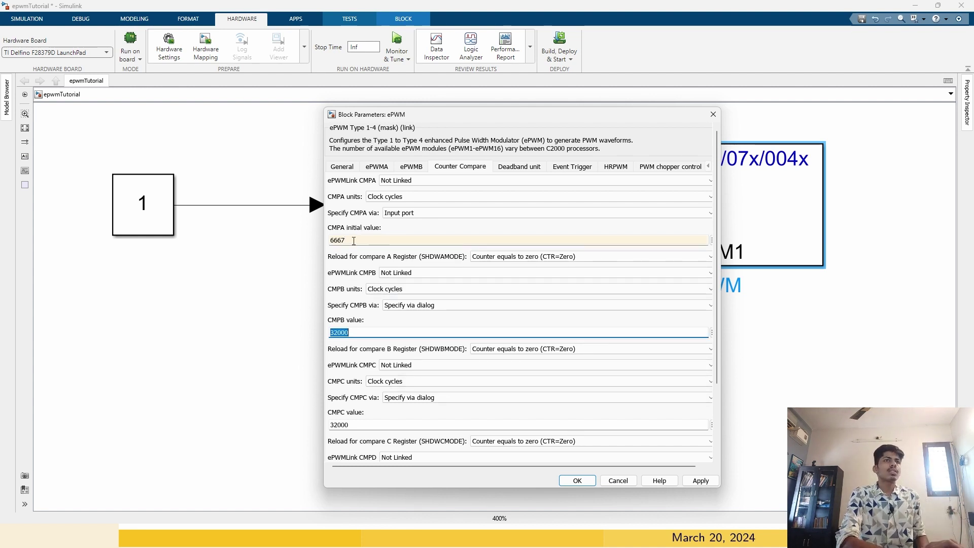
{"action": "left_click", "coordinate": [568, 488]}
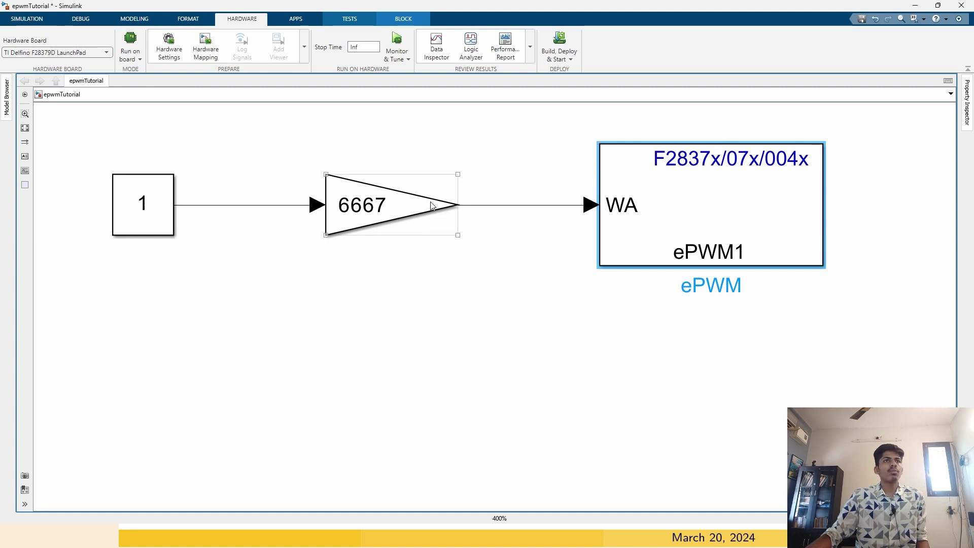
Set the Constant block's value to 0.5 so 0.5 feeds the 6667 gain.
{"action": "left_click_drag", "start_coordinate": [337, 290], "coordinate": [396, 173]}
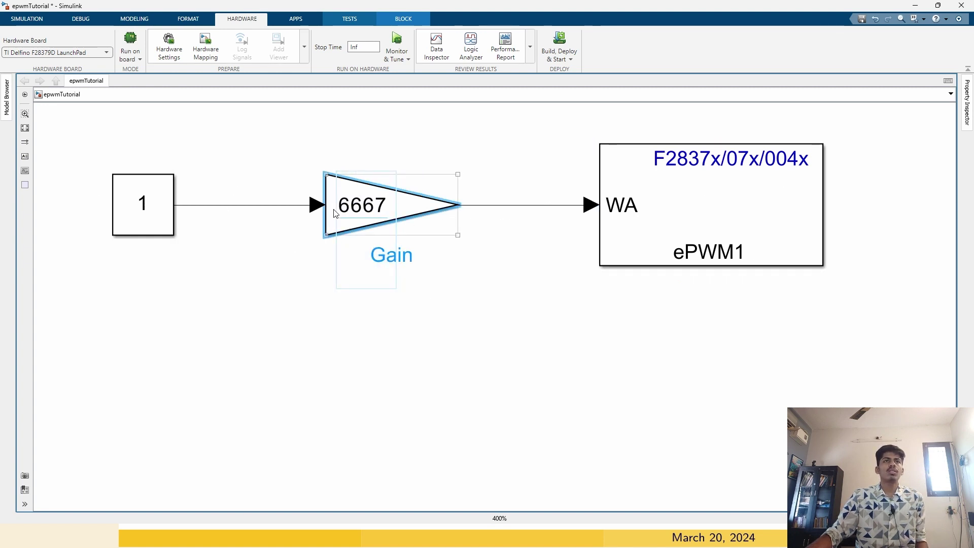
{"action": "left_click", "coordinate": [324, 304]}
{"action": "left_click_drag", "start_coordinate": [535, 149], "coordinate": [544, 214]}
{"action": "double_click", "coordinate": [163, 195]}
{"action": "type", "text": "0.5"}
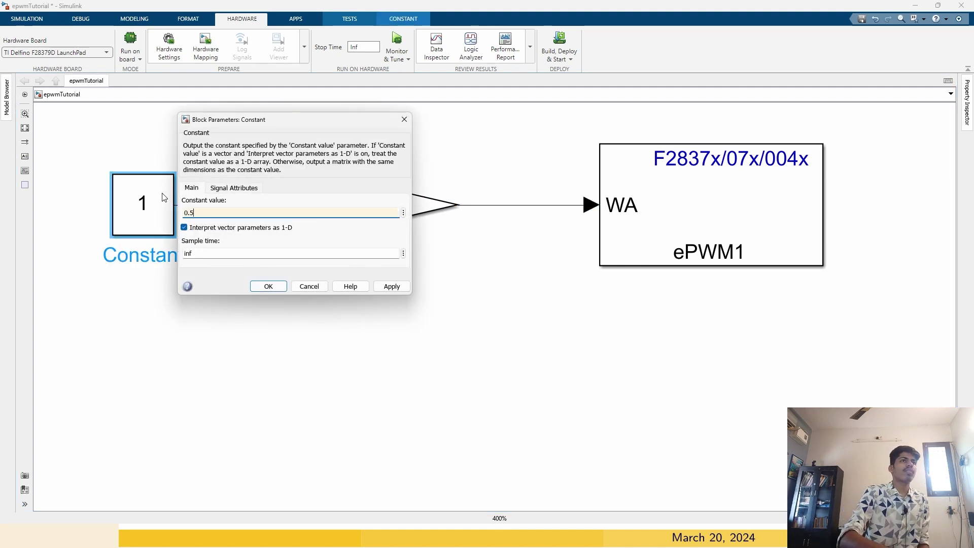
{"action": "key", "text": "Return"}
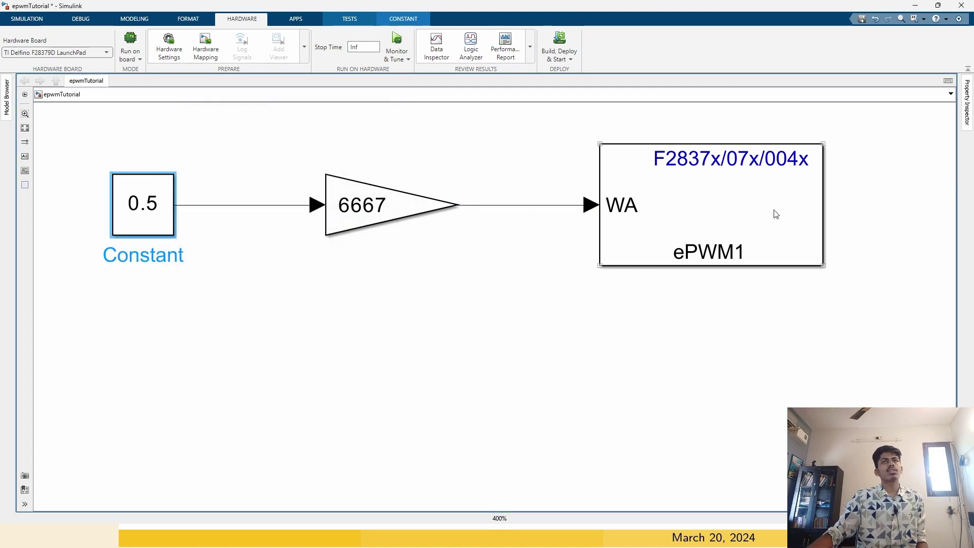
{"action": "left_click", "coordinate": [747, 213]}
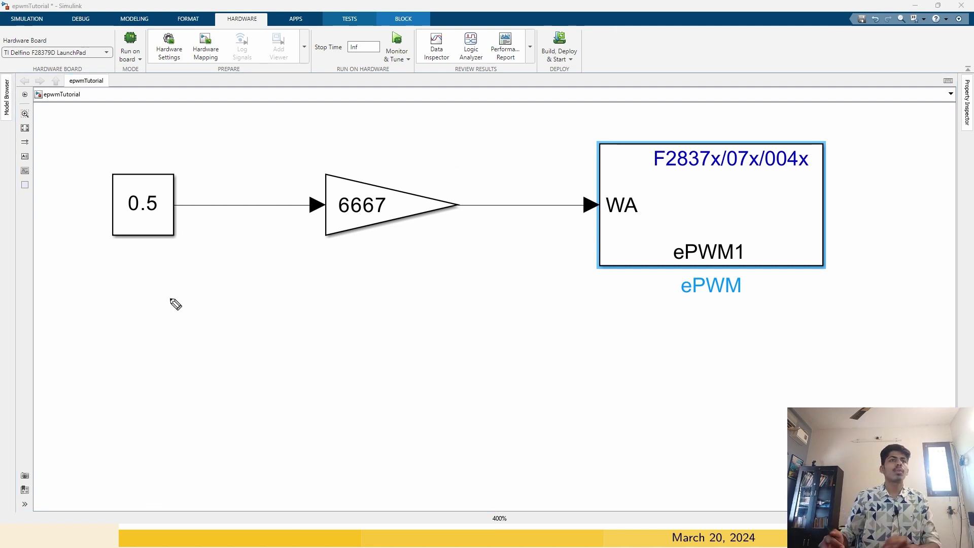
In the GitHub up-down count diagram, underline the counter's peak and undo a stray compare line.
{"action": "key", "text": "alt+Tab"}
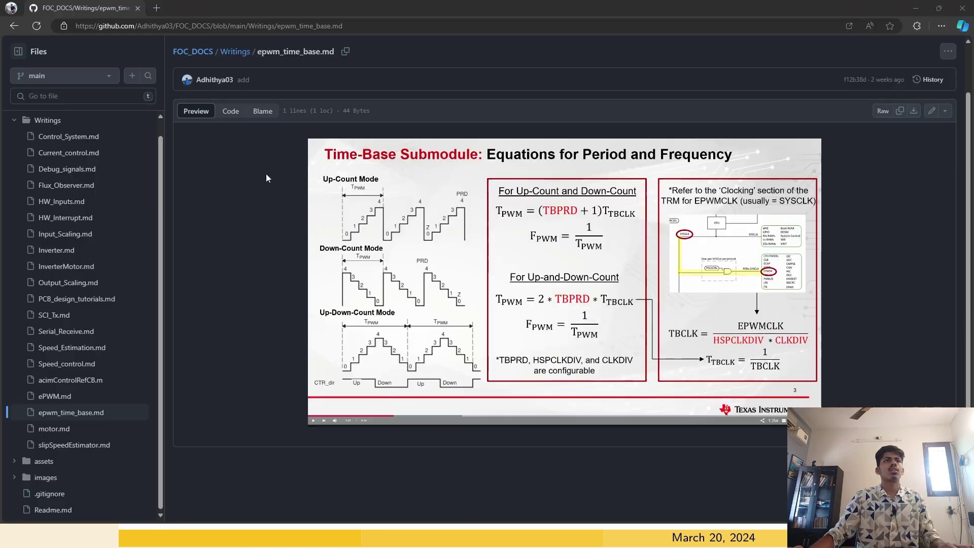
{"action": "scroll", "coordinate": [267, 177], "scroll_direction": "up", "scroll_amount": 6, "text": "ctrl"}
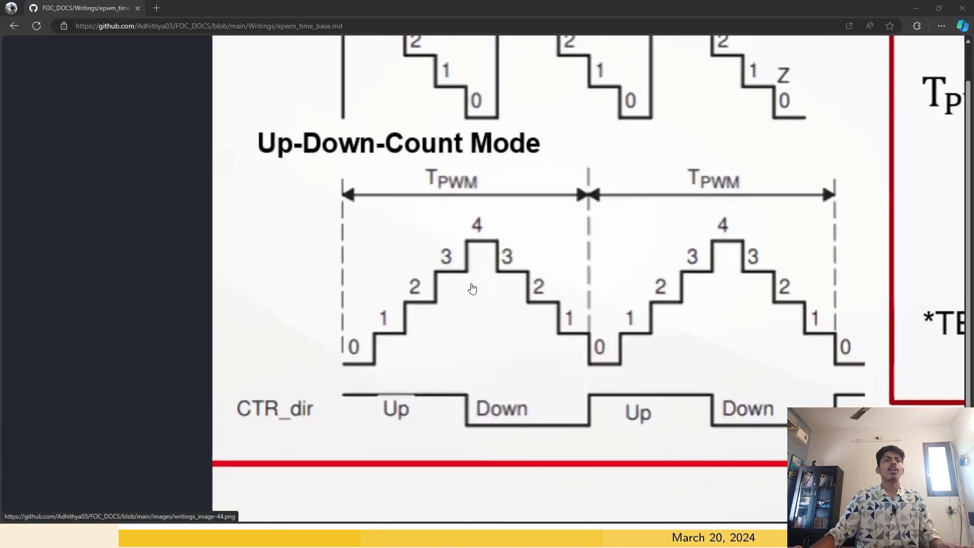
{"action": "scroll", "coordinate": [472, 289], "scroll_direction": "down", "scroll_amount": 1}
{"action": "scroll", "coordinate": [472, 288], "scroll_direction": "right", "scroll_amount": 1}
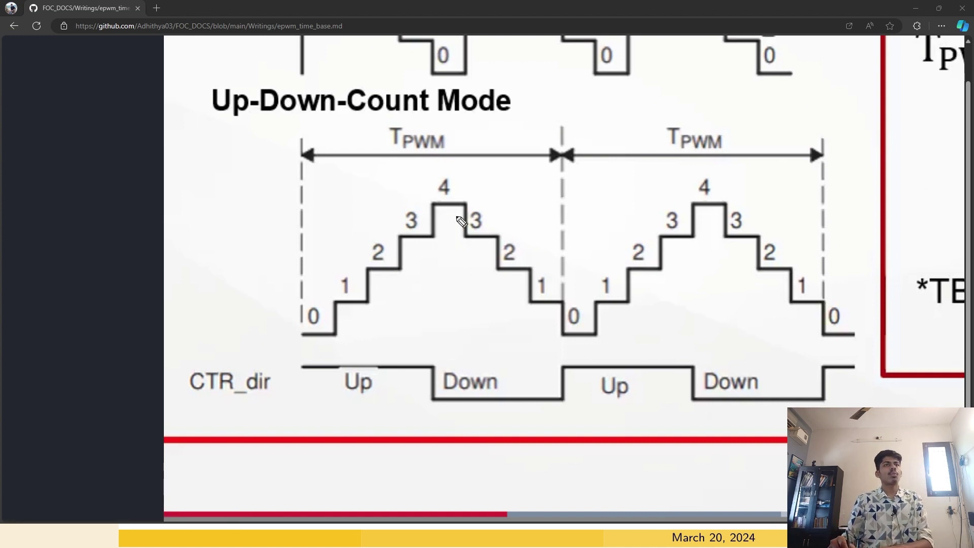
{"action": "left_click", "coordinate": [464, 200]}
{"action": "left_click_drag", "start_coordinate": [464, 200], "coordinate": [527, 207]}
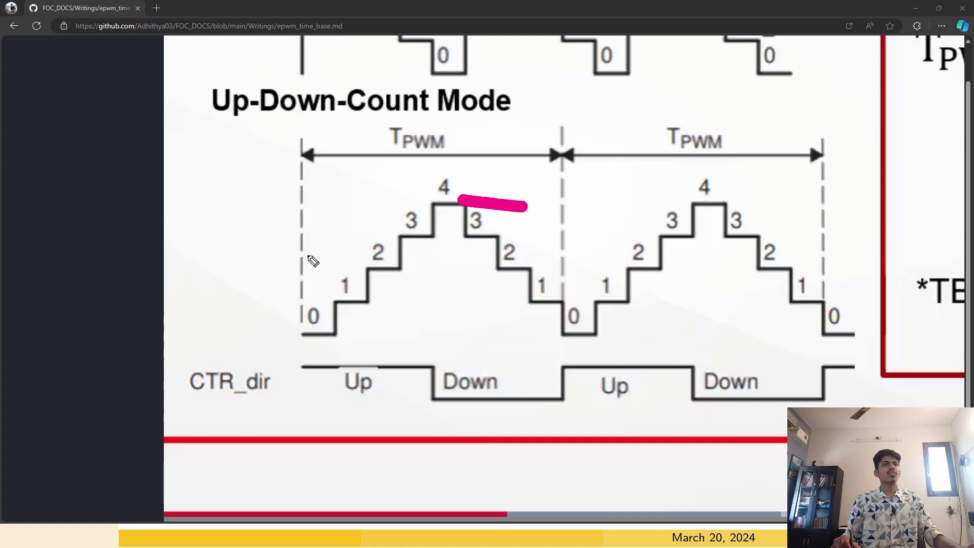
{"action": "mouse_move", "coordinate": [298, 252]}
{"action": "left_mouse_down"}
{"action": "mouse_move", "coordinate": [554, 278]}
{"action": "mouse_move", "coordinate": [799, 287]}
{"action": "left_mouse_up"}
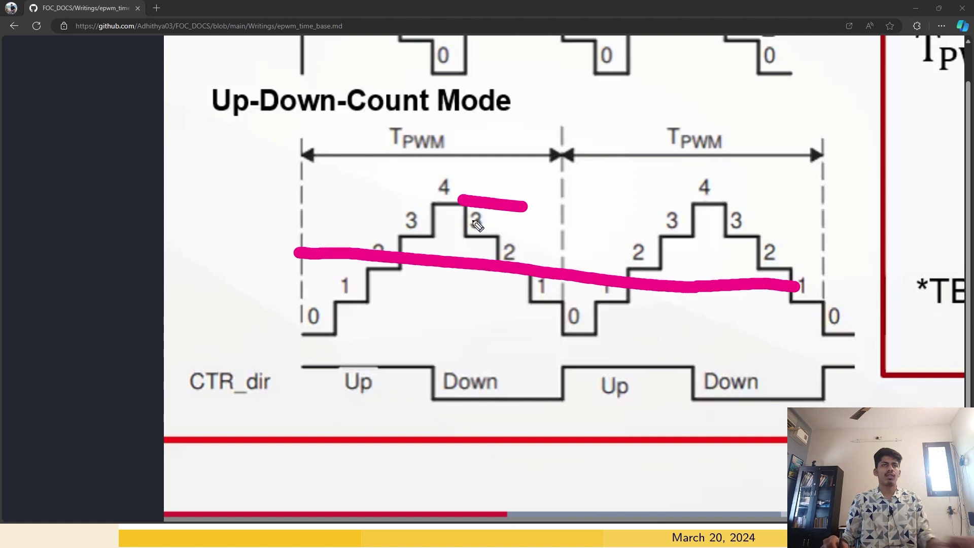
{"action": "key", "text": "ctrl+z"}
{"action": "key", "text": "ctrl+0"}
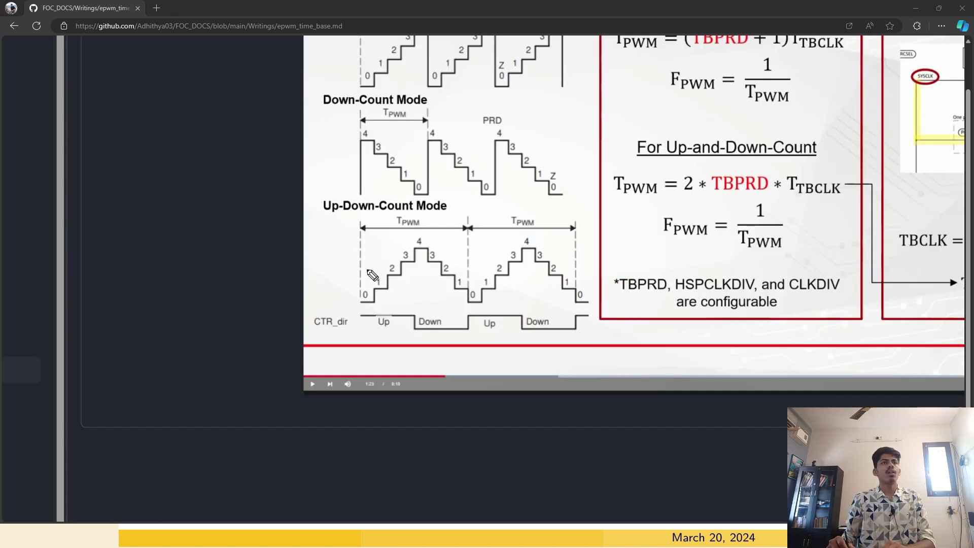
Draw a compare level, write 3000, sketch a waveform, then return to Simulink.
{"action": "left_click_drag", "start_coordinate": [381, 273], "coordinate": [578, 275]}
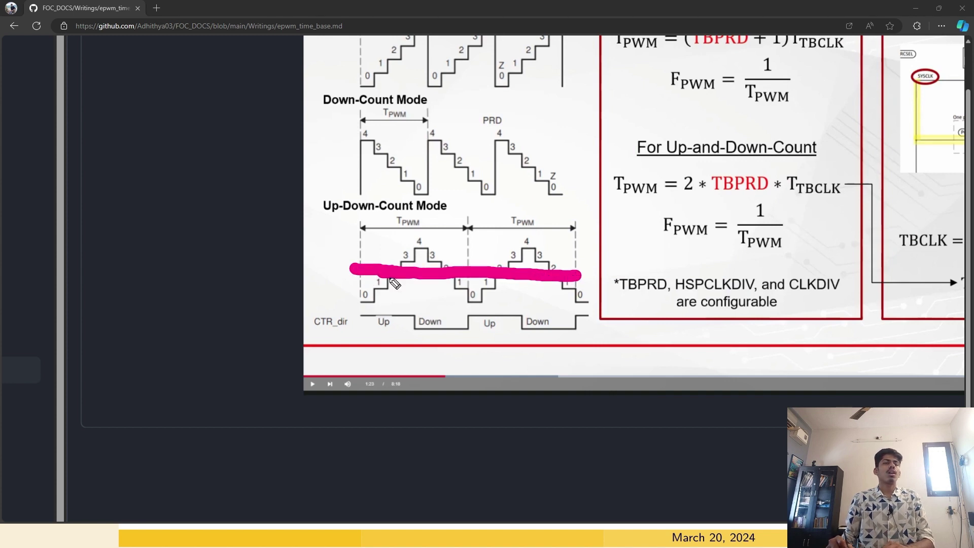
{"action": "mouse_move", "coordinate": [104, 258]}
{"action": "left_mouse_down"}
{"action": "mouse_move", "coordinate": [155, 261]}
{"action": "mouse_move", "coordinate": [166, 308]}
{"action": "mouse_move", "coordinate": [124, 324]}
{"action": "left_mouse_up"}
{"action": "mouse_move", "coordinate": [215, 230]}
{"action": "left_mouse_down"}
{"action": "mouse_move", "coordinate": [239, 233]}
{"action": "mouse_move", "coordinate": [256, 219]}
{"action": "left_mouse_up"}
{"action": "left_click_drag", "start_coordinate": [337, 188], "coordinate": [350, 189]}
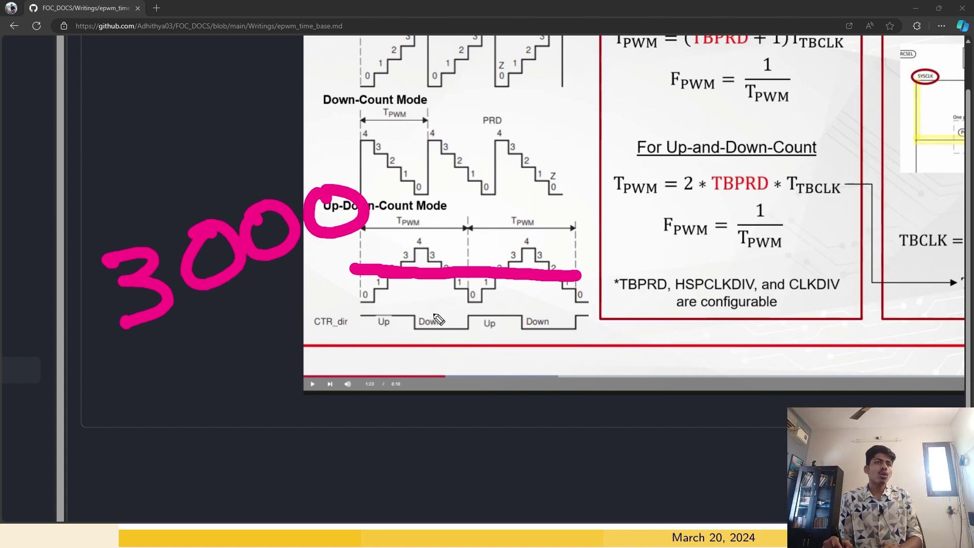
{"action": "mouse_move", "coordinate": [466, 308]}
{"action": "left_mouse_down"}
{"action": "mouse_move", "coordinate": [460, 335]}
{"action": "mouse_move", "coordinate": [482, 525]}
{"action": "left_mouse_up"}
{"action": "left_click_drag", "start_coordinate": [500, 431], "coordinate": [698, 430]}
{"action": "mouse_move", "coordinate": [493, 375]}
{"action": "left_mouse_down"}
{"action": "mouse_move", "coordinate": [602, 381]}
{"action": "mouse_move", "coordinate": [597, 467]}
{"action": "mouse_move", "coordinate": [695, 463]}
{"action": "left_mouse_up"}
{"action": "key", "text": "alt+Tab"}
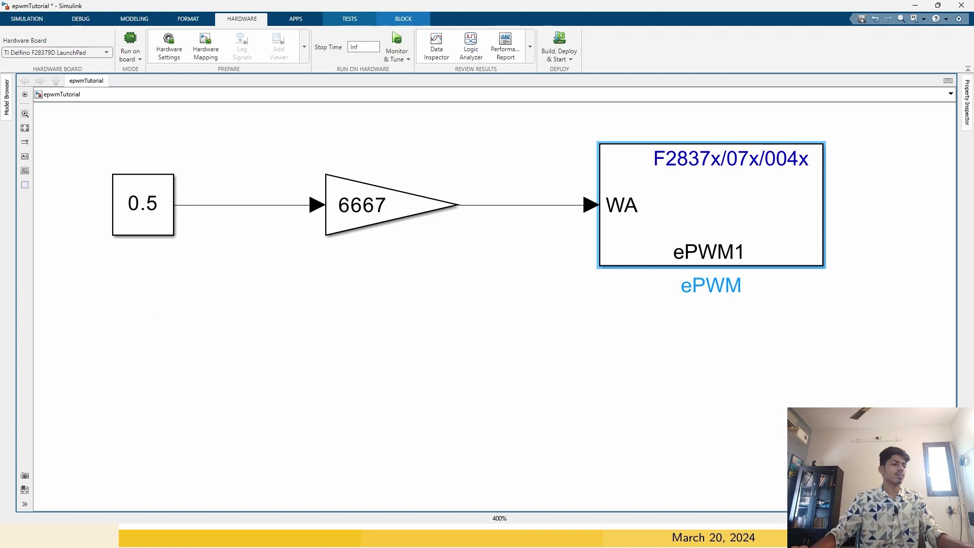
Run Build, Deploy & Start for epwmTutorial on the F28379D LaunchPad and enlarge the build log.
{"action": "scroll", "coordinate": [445, 338], "scroll_direction": "left", "scroll_amount": 3}
{"action": "scroll", "coordinate": [445, 339], "scroll_direction": "up", "scroll_amount": 1}
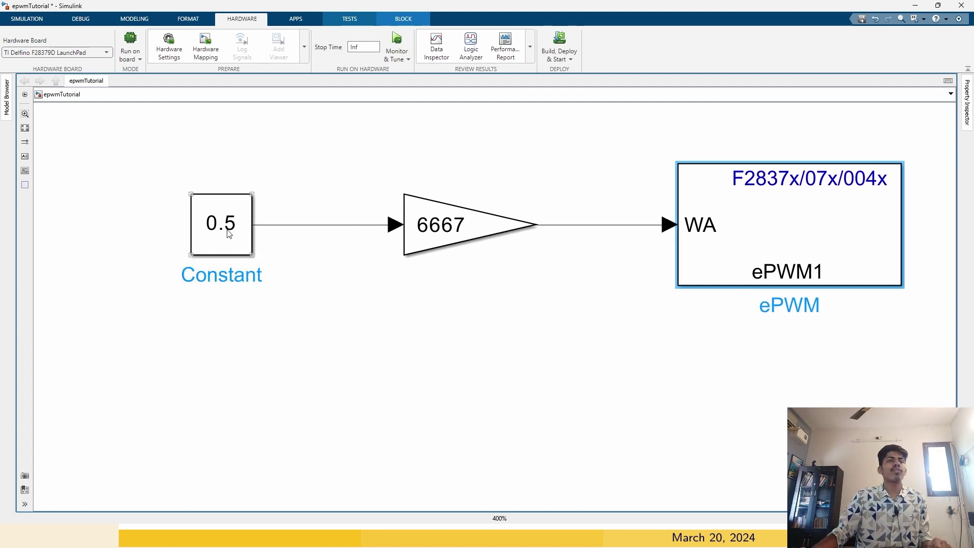
{"action": "left_click", "coordinate": [881, 267]}
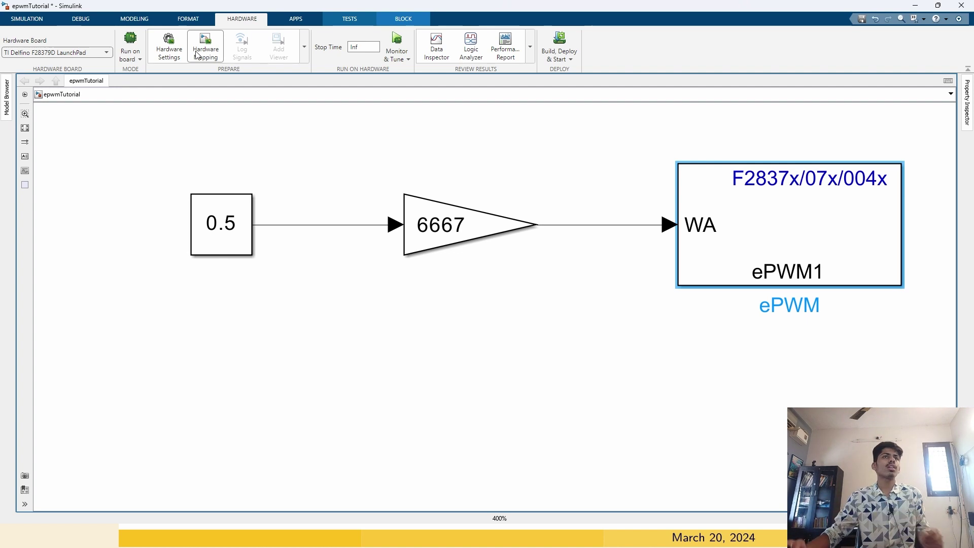
{"action": "left_click", "coordinate": [242, 19]}
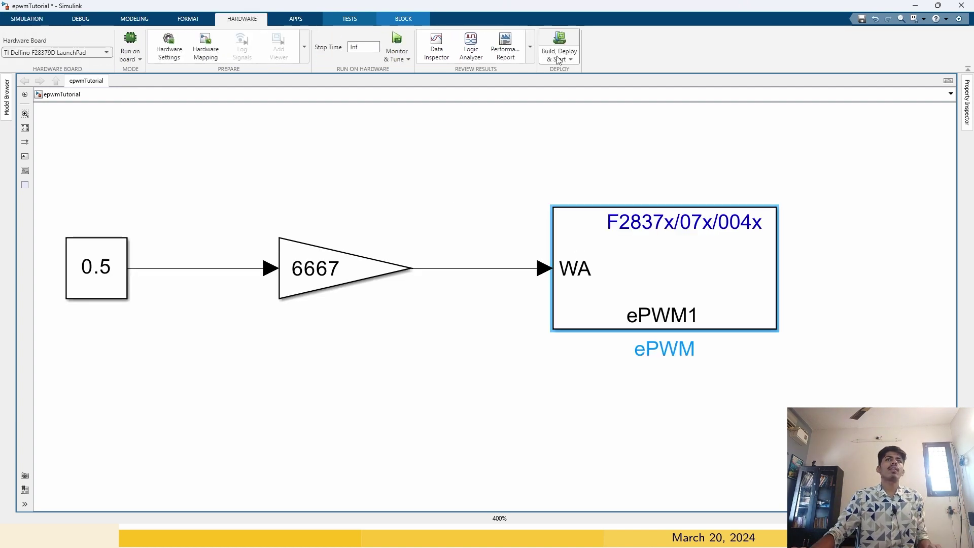
{"action": "left_click", "coordinate": [561, 40]}
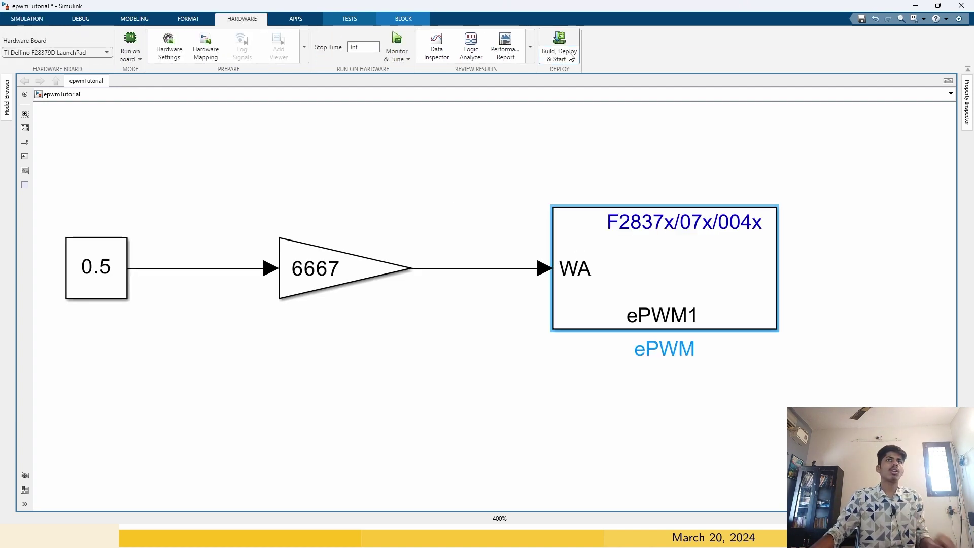
{"action": "left_click", "coordinate": [571, 57]}
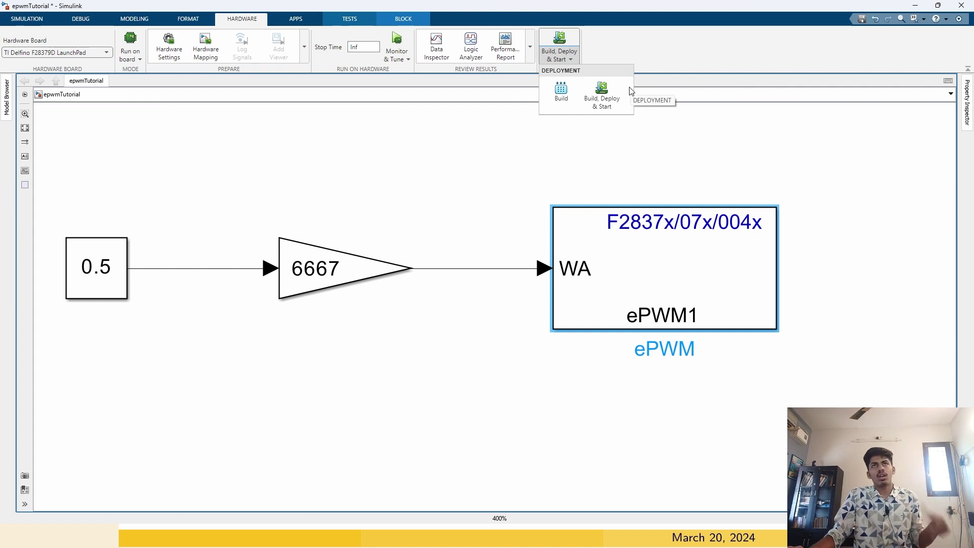
{"action": "left_click", "coordinate": [601, 95]}
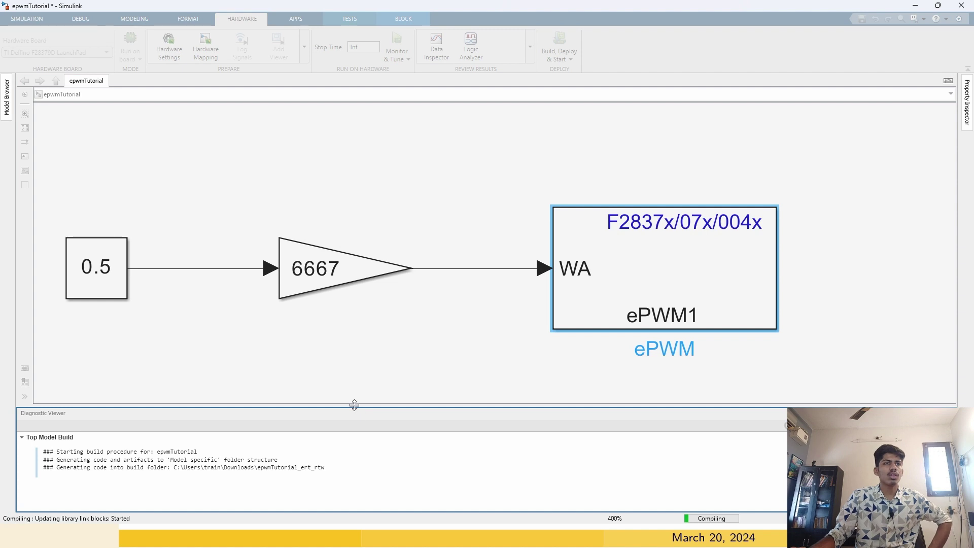
{"action": "left_click_drag", "start_coordinate": [356, 400], "coordinate": [356, 262]}
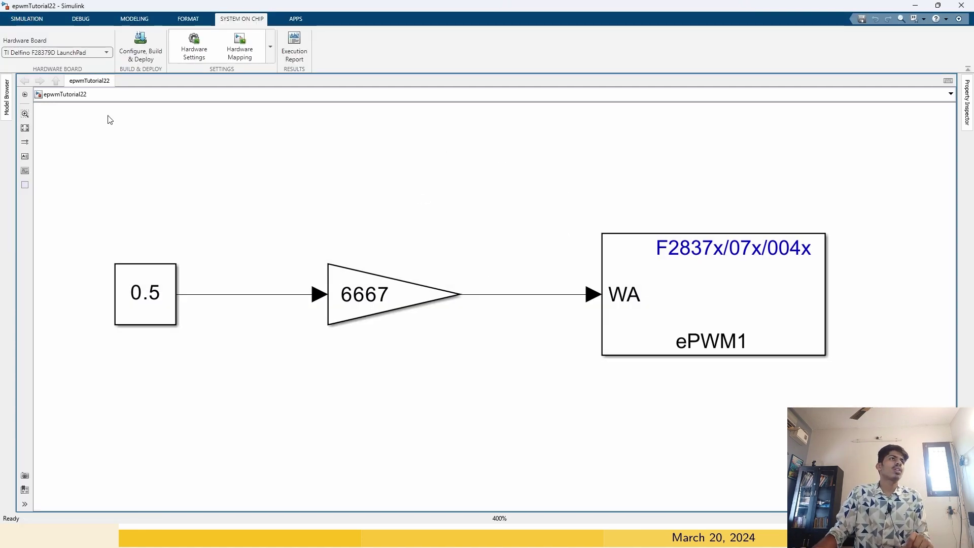
In Model Settings, choose the 'Simulink or Embedded Coder Hardware Support Package' feature set and apply.
{"action": "left_click", "coordinate": [50, 23]}
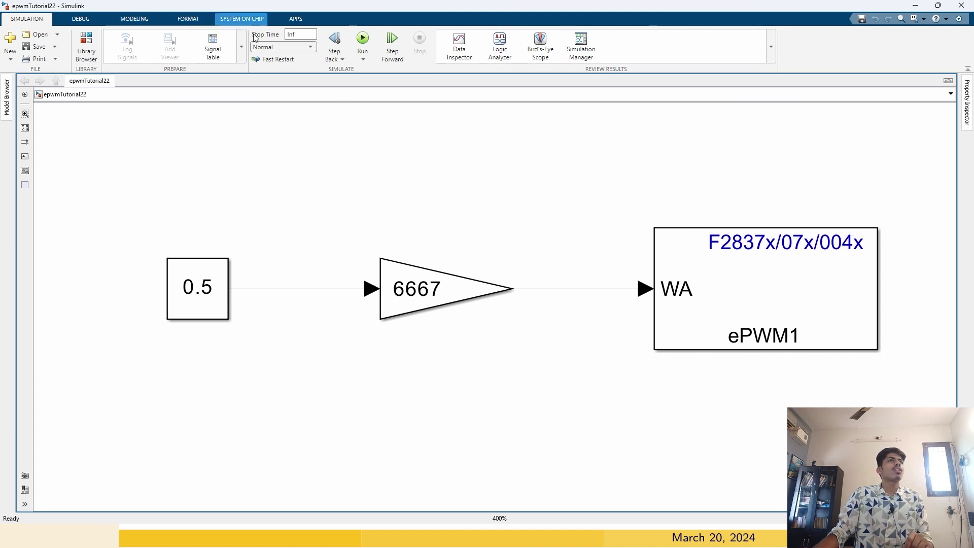
{"action": "left_click", "coordinate": [134, 19]}
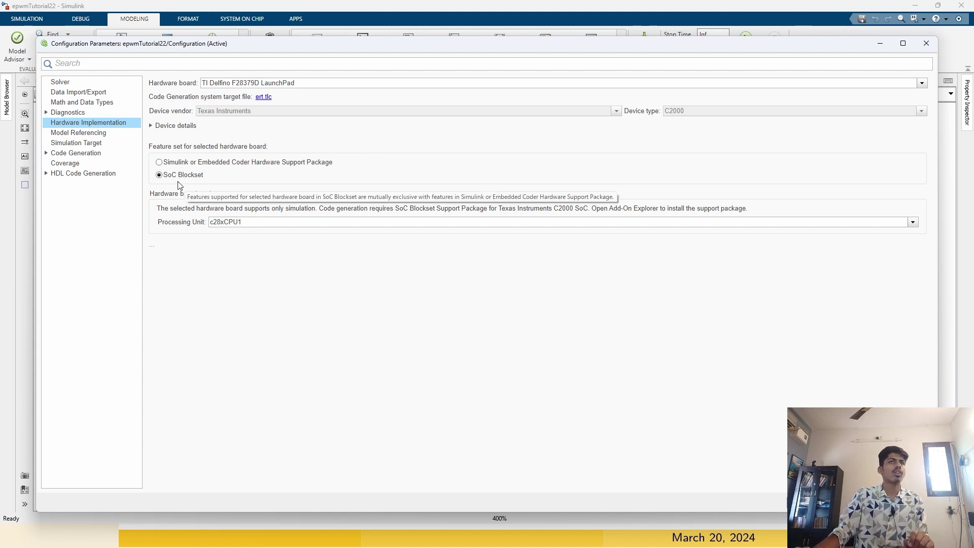
{"action": "left_click", "coordinate": [174, 166]}
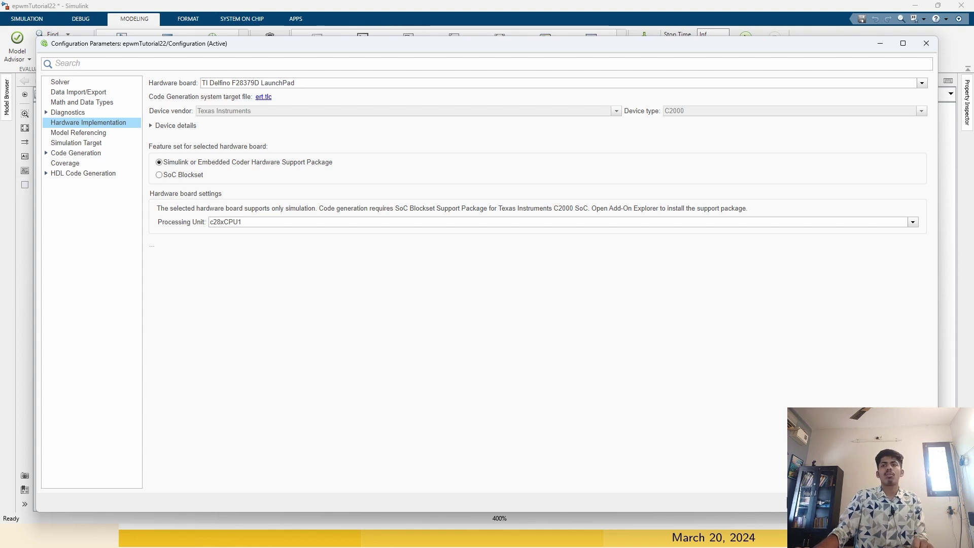
{"action": "key", "text": "Return"}
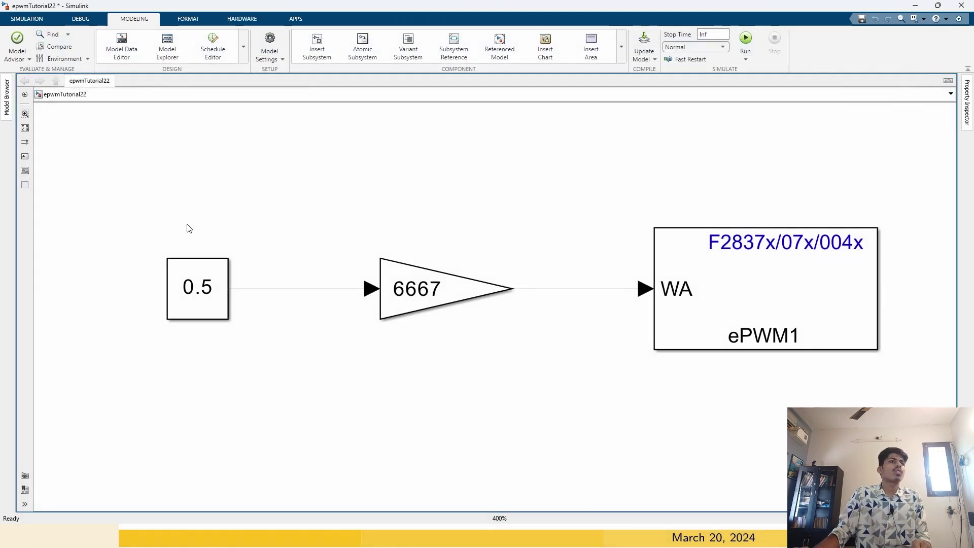
In maximized Hardware Settings, set the ePWM group's EPWM clock divider to SYSCLKOUT/1.
{"action": "left_click", "coordinate": [138, 48]}
{"action": "double_click", "coordinate": [165, 44]}
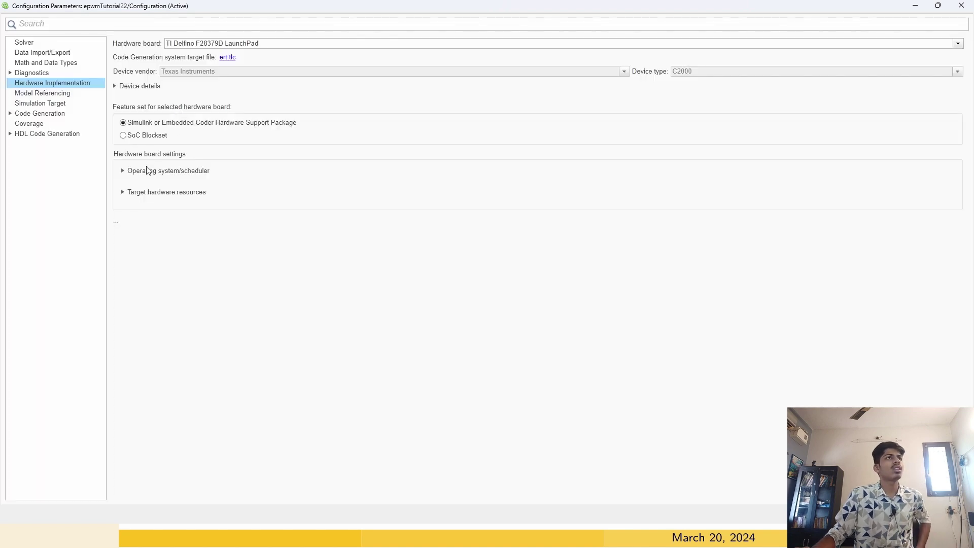
{"action": "left_click", "coordinate": [166, 330]}
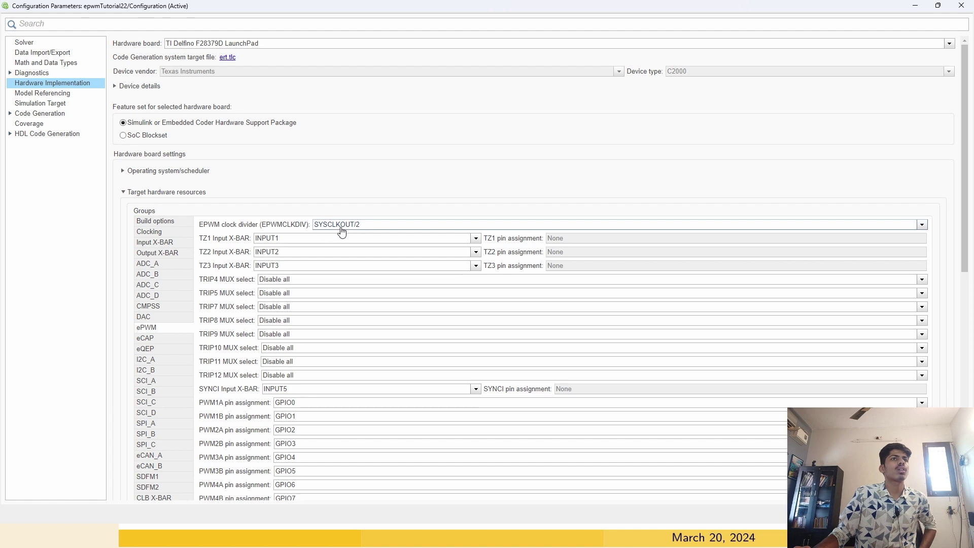
{"action": "left_click", "coordinate": [365, 228]}
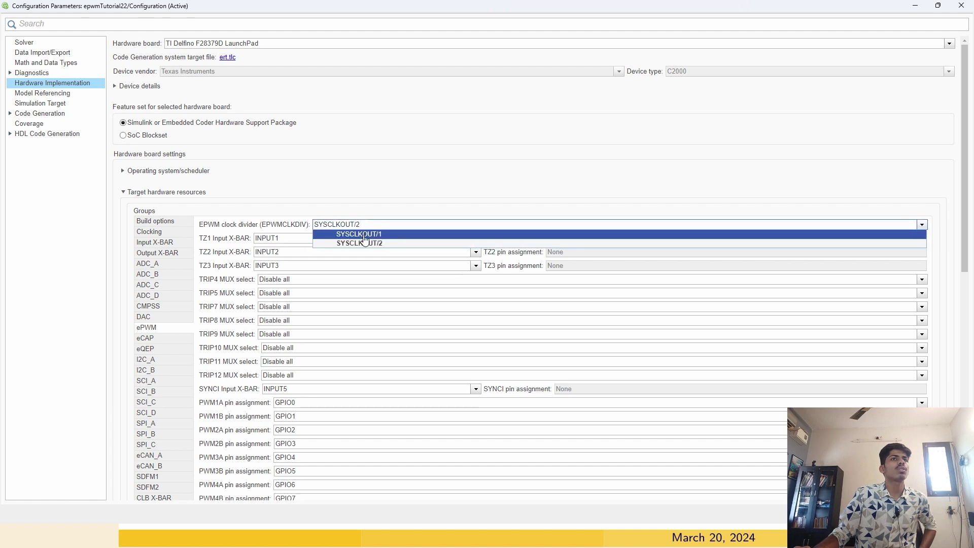
{"action": "left_click", "coordinate": [371, 235]}
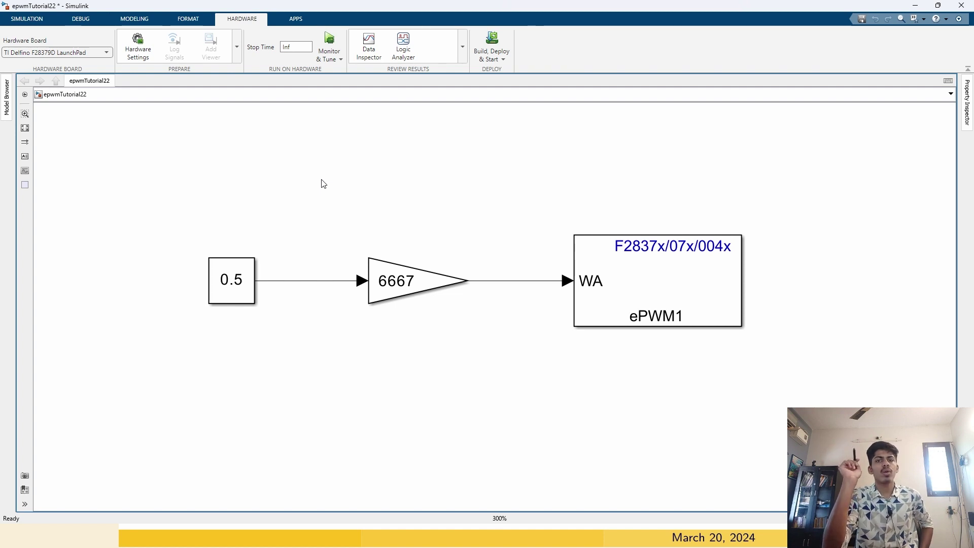
Save epwmTutorial22 and run Build, Deploy & Start to flash it onto the F28379D LaunchPad.
{"action": "scroll", "coordinate": [324, 183], "scroll_direction": "left", "scroll_amount": 1}
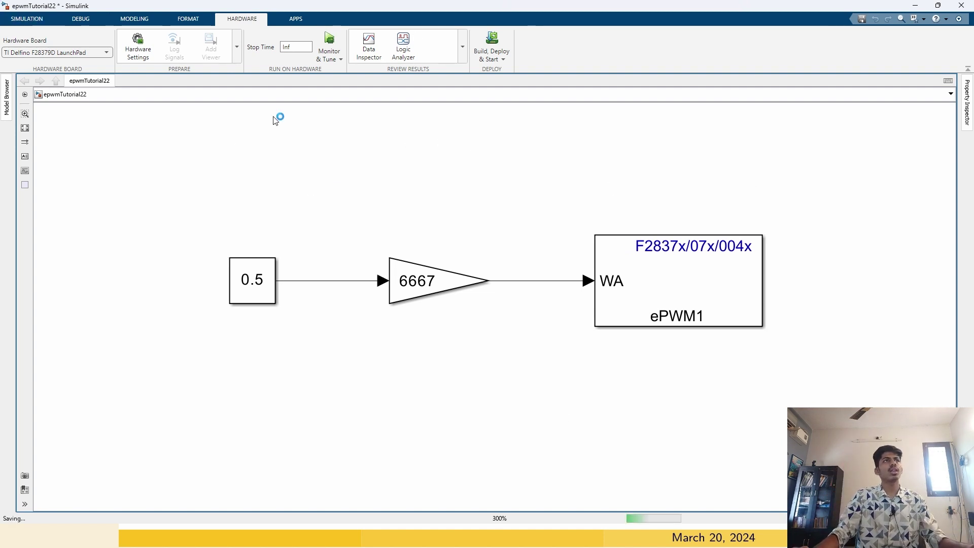
{"action": "key", "text": "ctrl+s"}
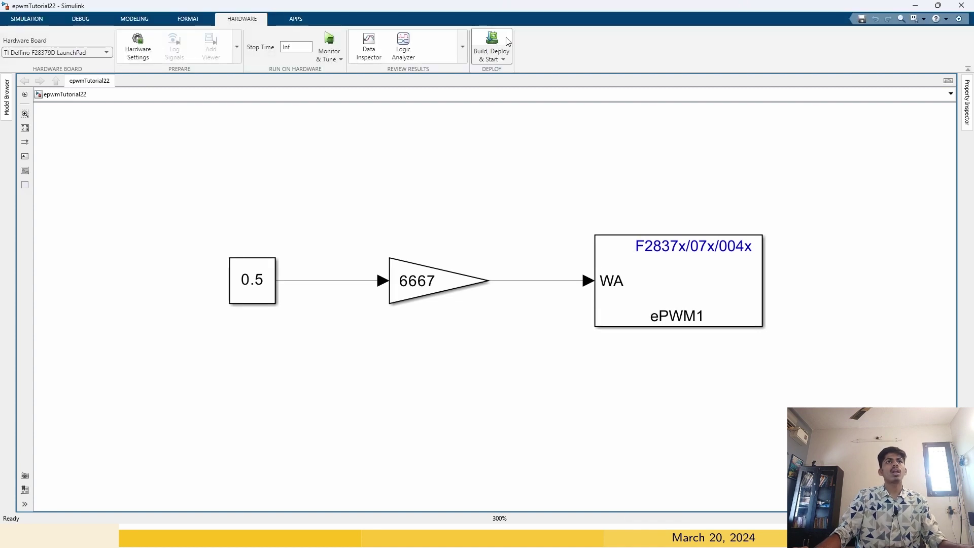
{"action": "left_click", "coordinate": [508, 41]}
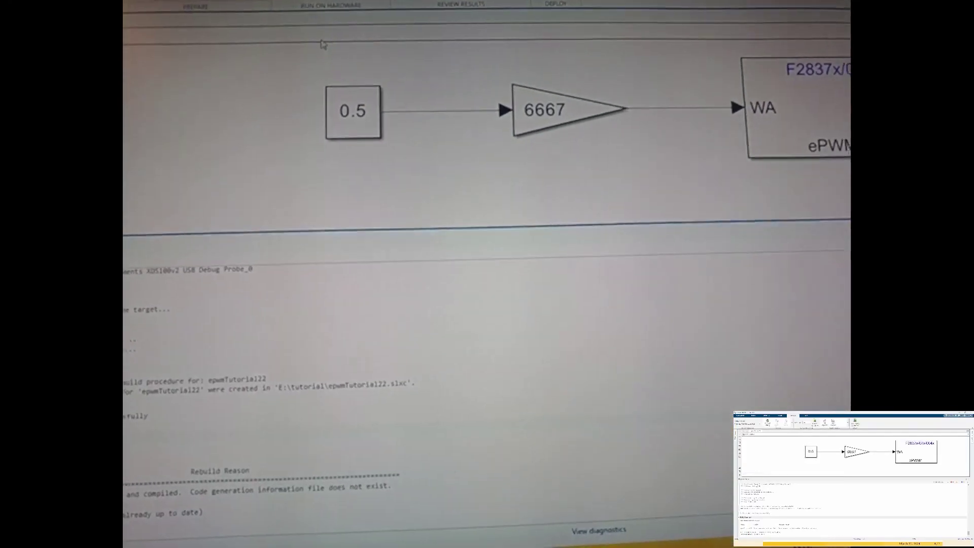
Set the Constant block value to 0.1 and rebuild and deploy epwmTutorial22 to the board.
{"action": "double_click", "coordinate": [349, 111]}
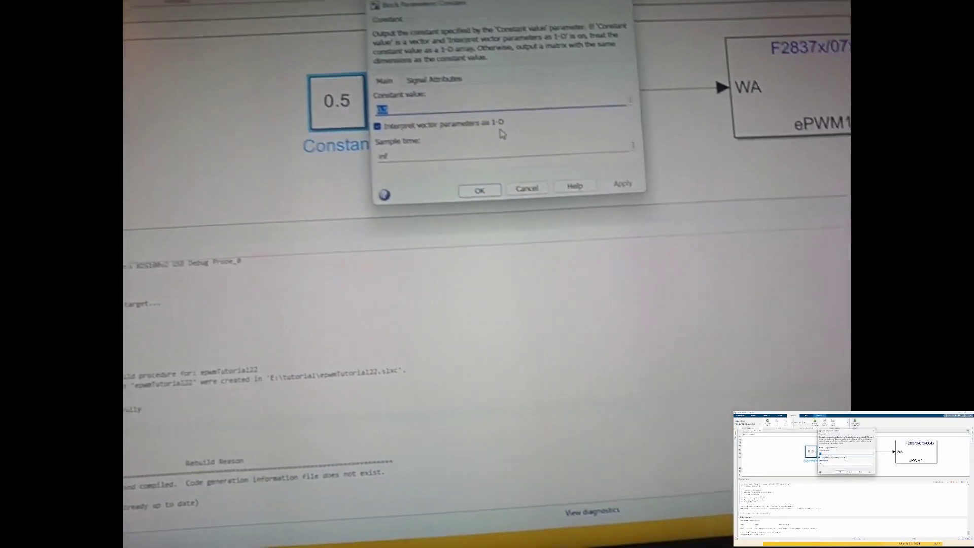
{"action": "type", "text": "0.1"}
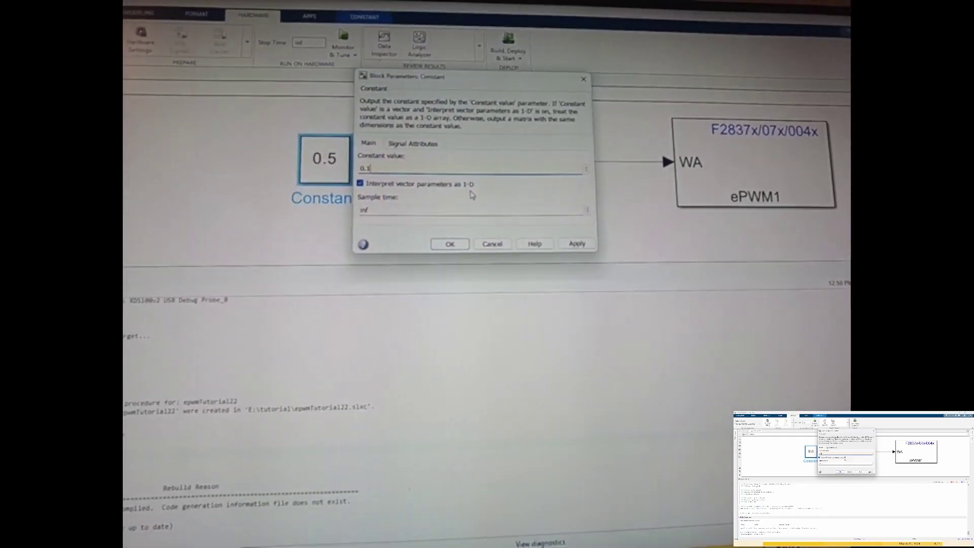
{"action": "key", "text": "Return"}
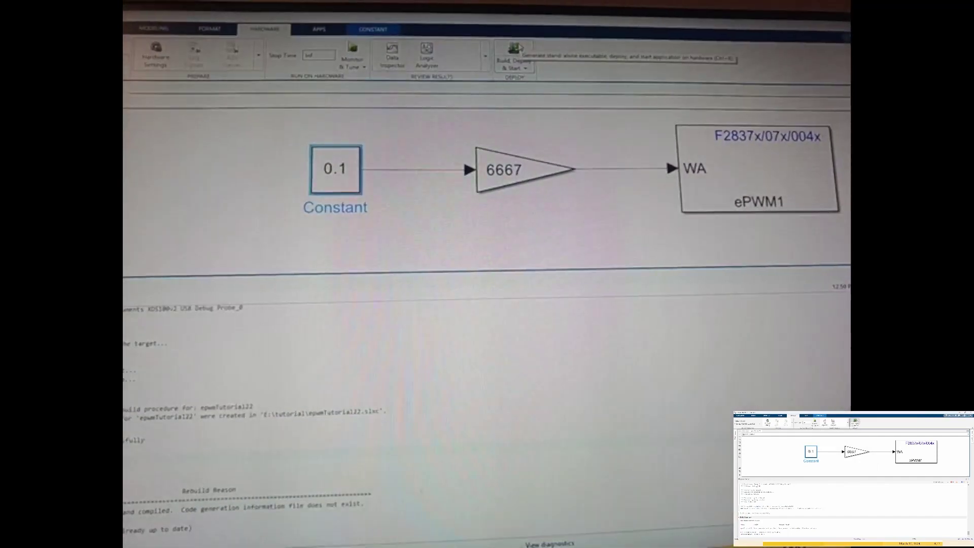
{"action": "left_click", "coordinate": [517, 49]}
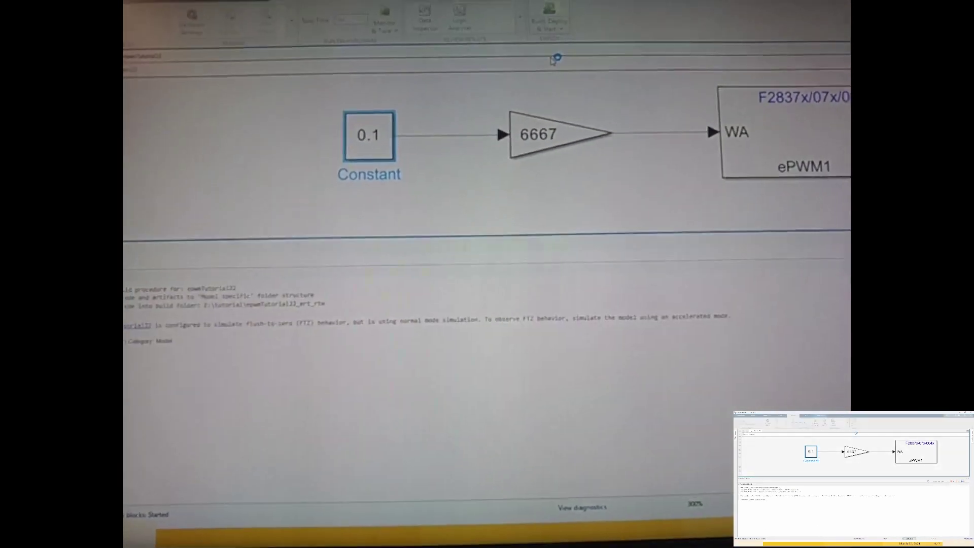